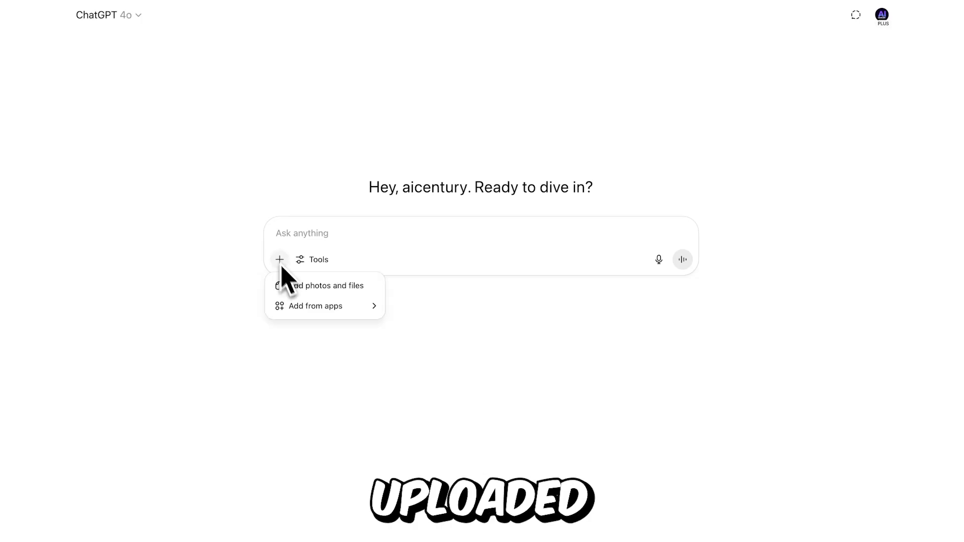
Send kevin the stickman.png asking for hands, black pants and white Nike Air Force sneakers.
click(297, 291)
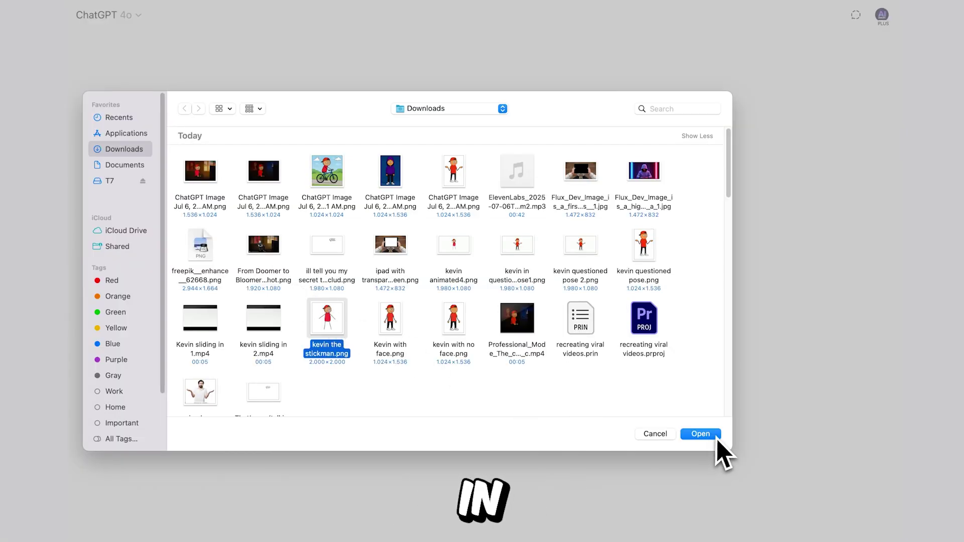
click(717, 435)
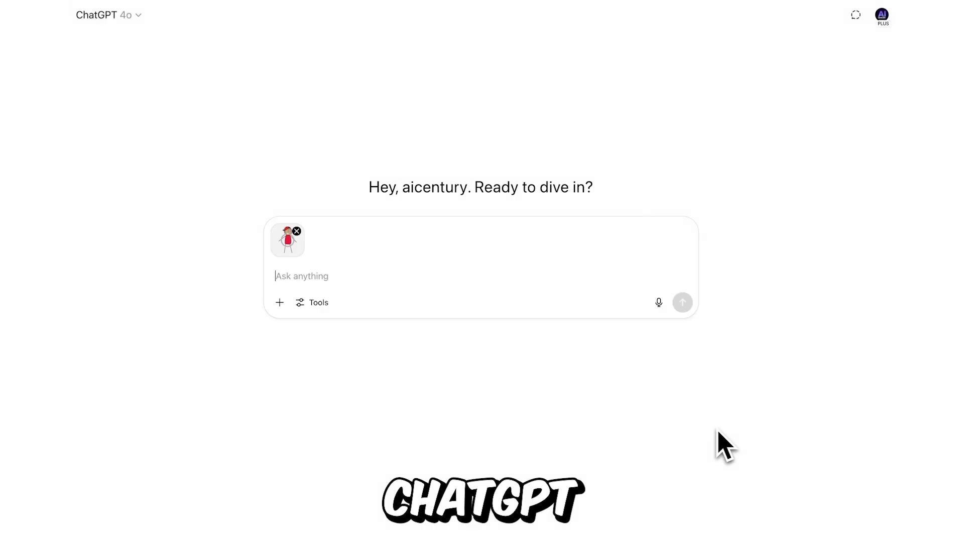
right_click(336, 276)
click(372, 356)
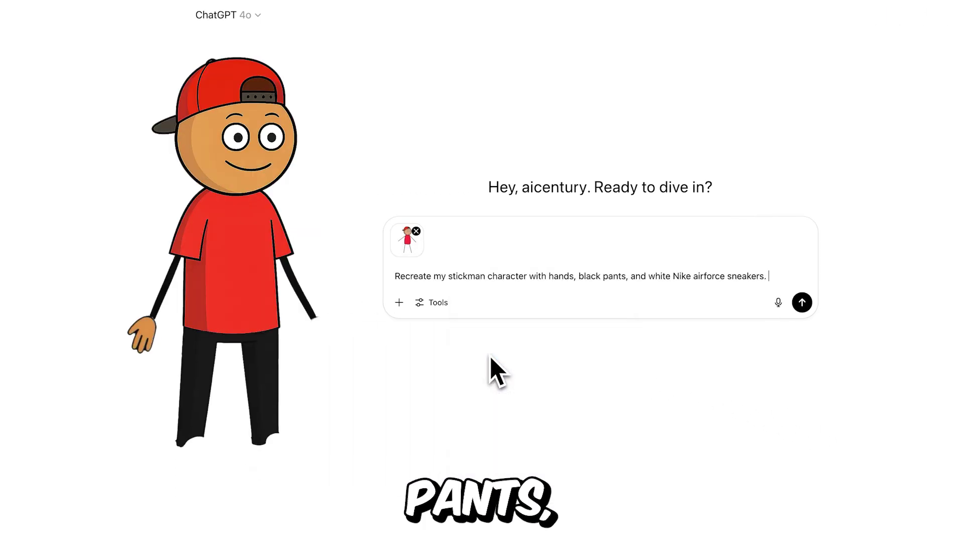
click(802, 302)
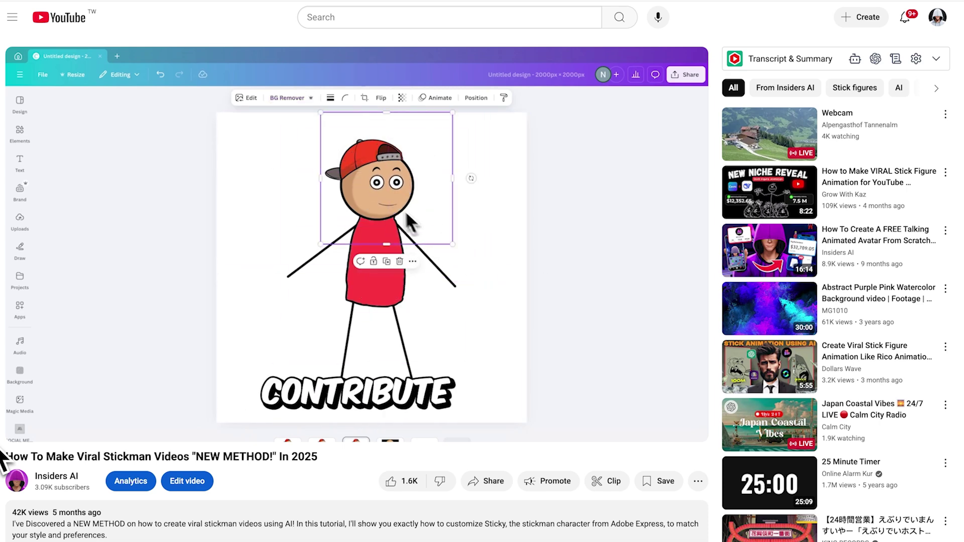
scroll(256, 374, down, 15)
scroll(260, 366, down, 4)
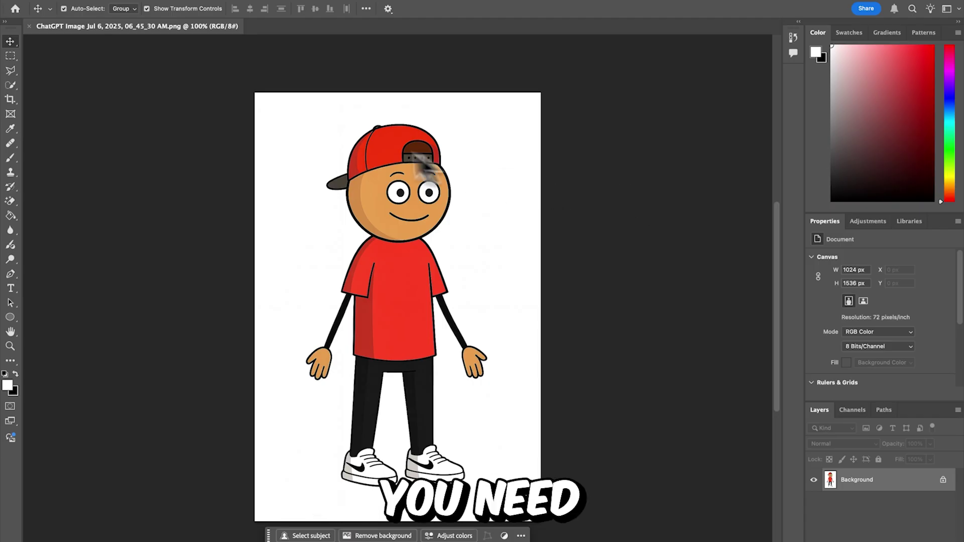
Lasso the stickman's face and erase it with Generative Fill 'delete', choosing another variation.
click(10, 71)
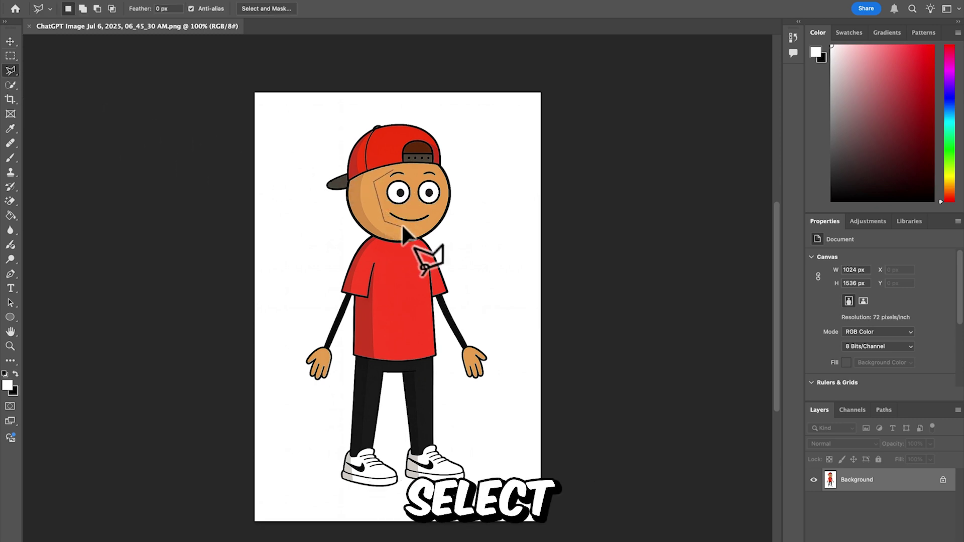
click(395, 173)
click(350, 243)
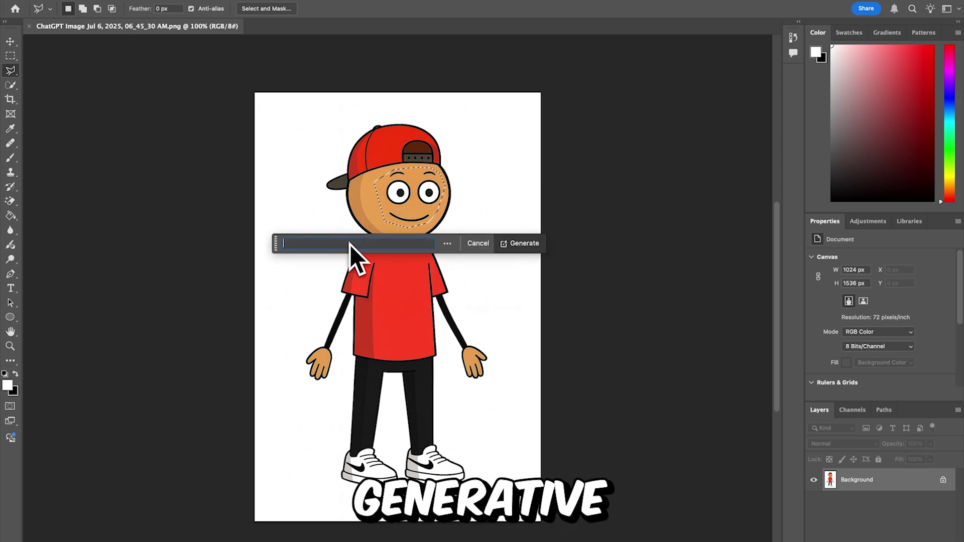
text(delete)
key(Return)
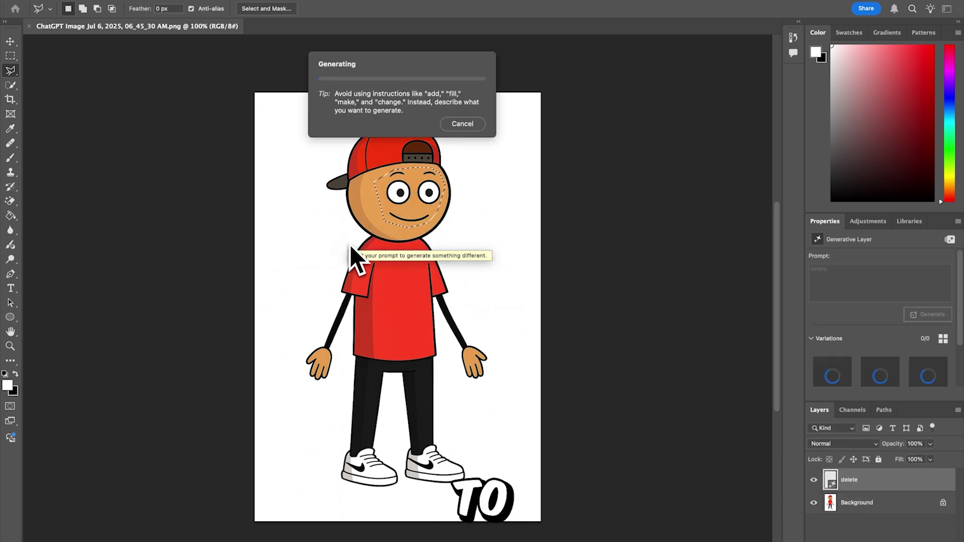
click(879, 382)
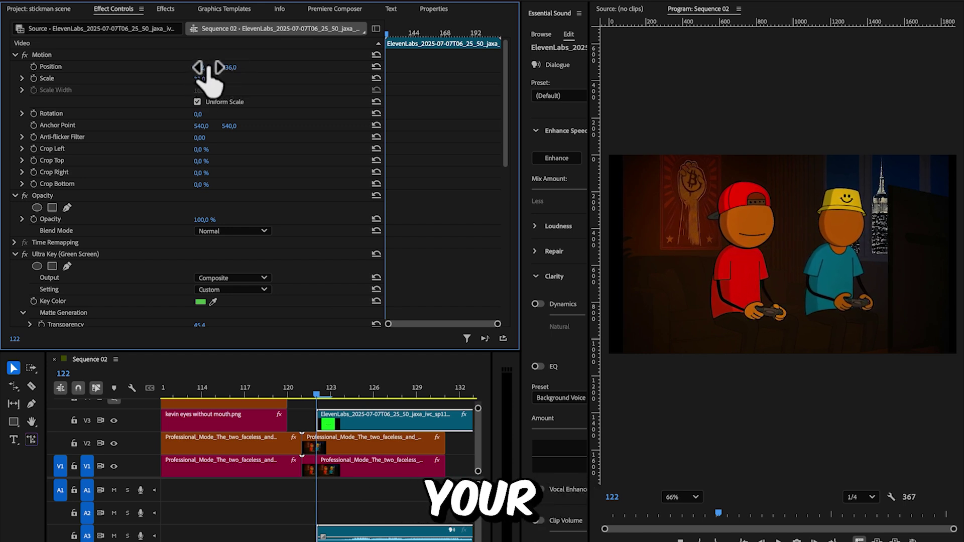
Step the playhead one frame, then search 'adobe express animate' and open the Adobe Express animation page.
click(328, 396)
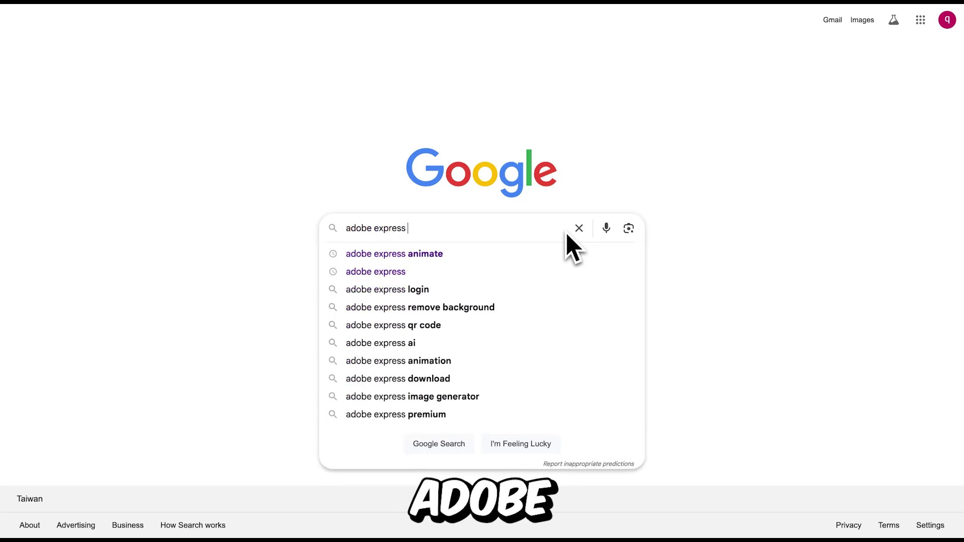
key(Return)
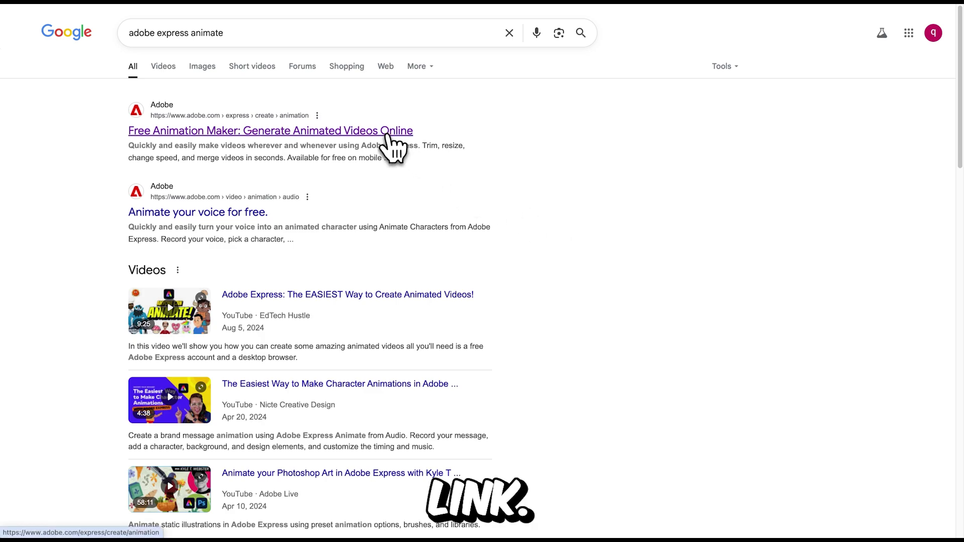
click(388, 135)
Start an animated character in the Mouth Only category using the Happy mouth.
click(241, 269)
click(625, 157)
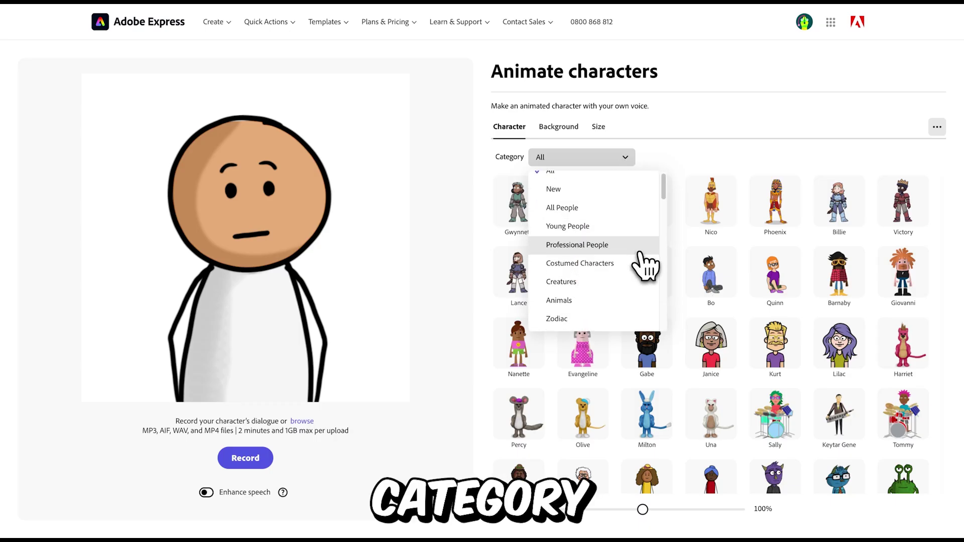
scroll(643, 264, down, 5)
click(640, 317)
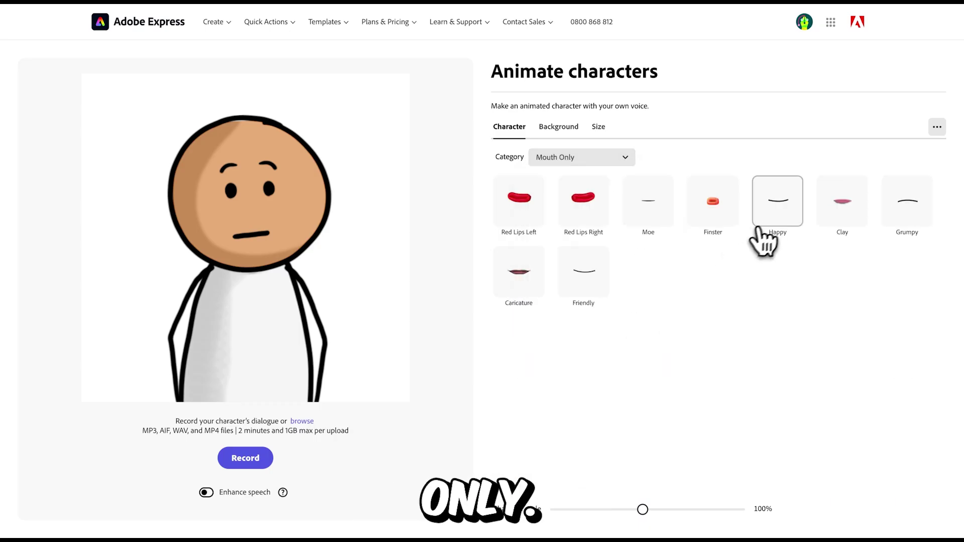
click(778, 222)
Set the background to a custom fully saturated bright green.
click(559, 127)
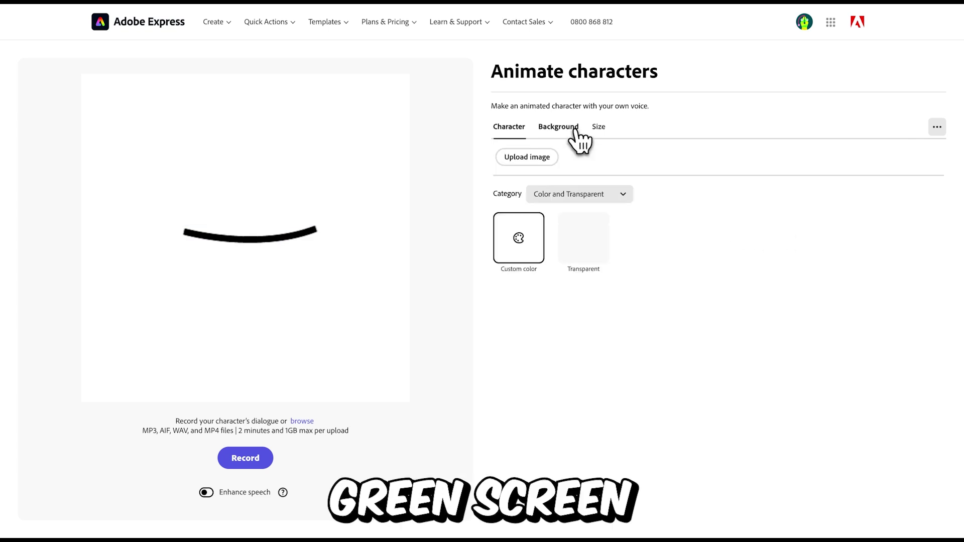
click(522, 246)
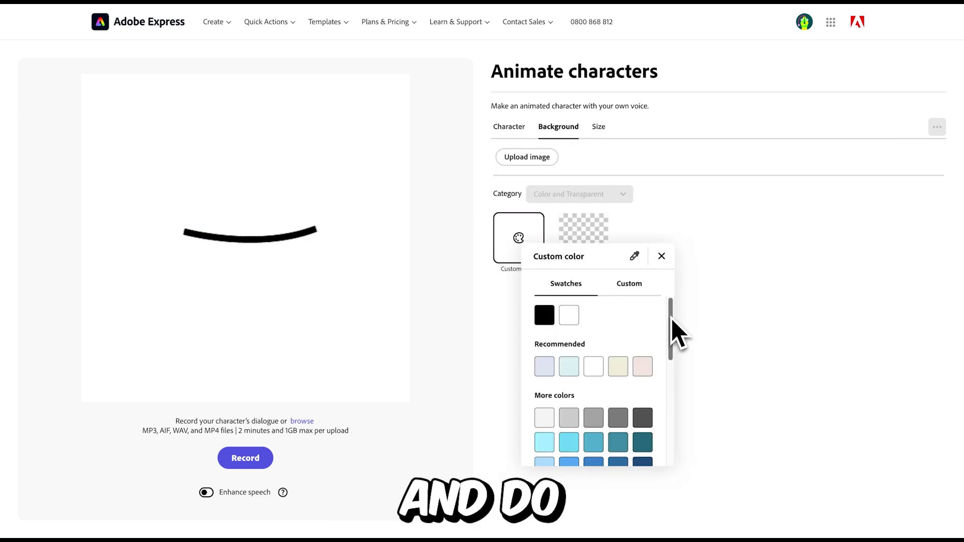
drag(672, 321, 664, 452)
click(622, 443)
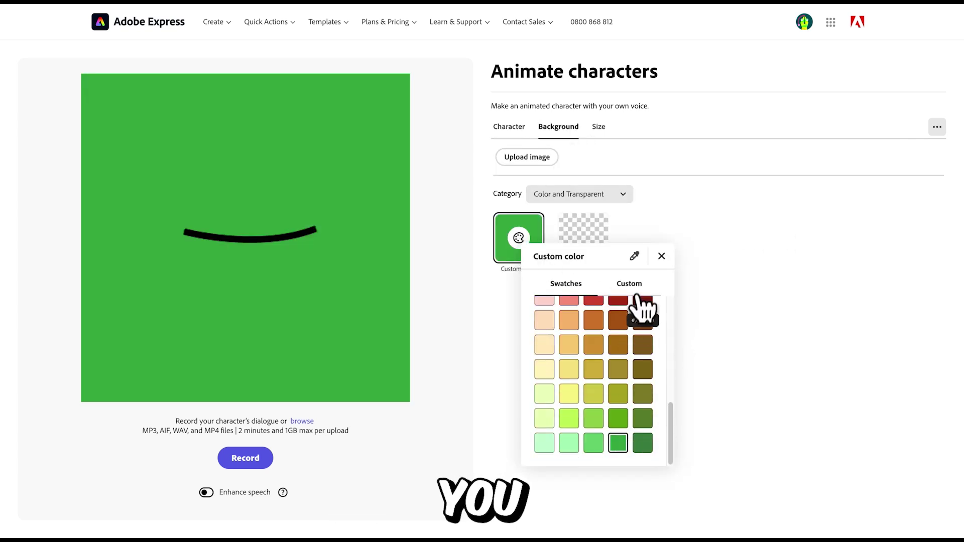
click(633, 286)
drag(616, 359, 645, 328)
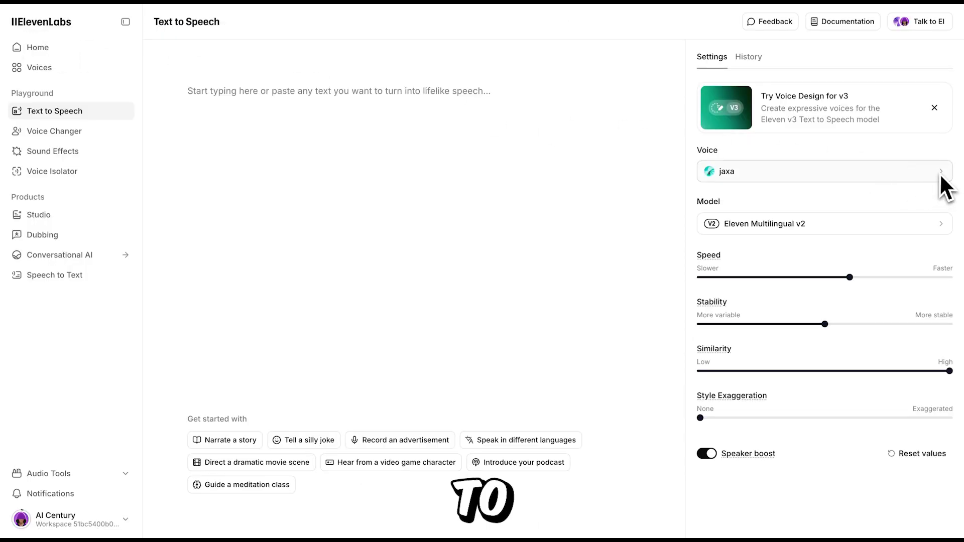
Keep the jaxa voice and paste the goals dialogue line into the Text to Speech box.
click(940, 173)
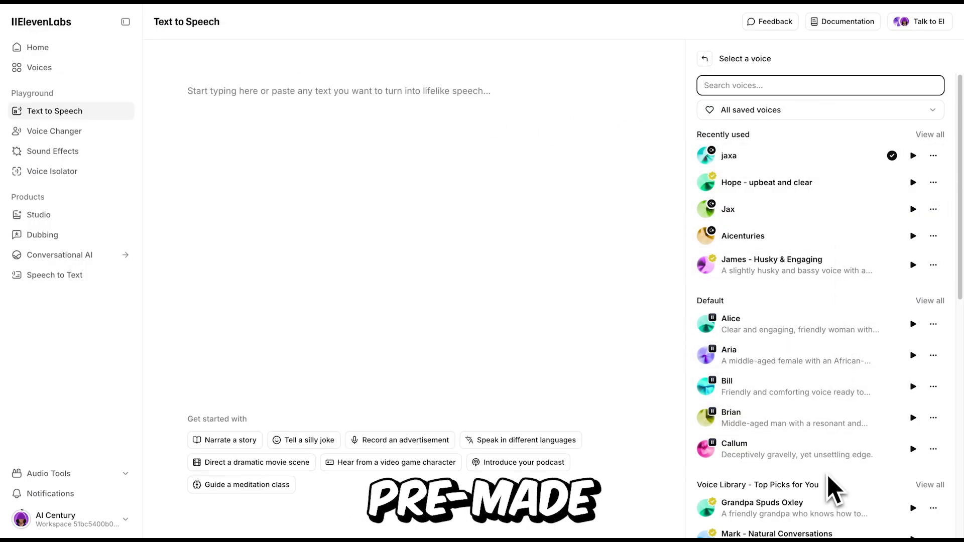
click(452, 291)
click(39, 74)
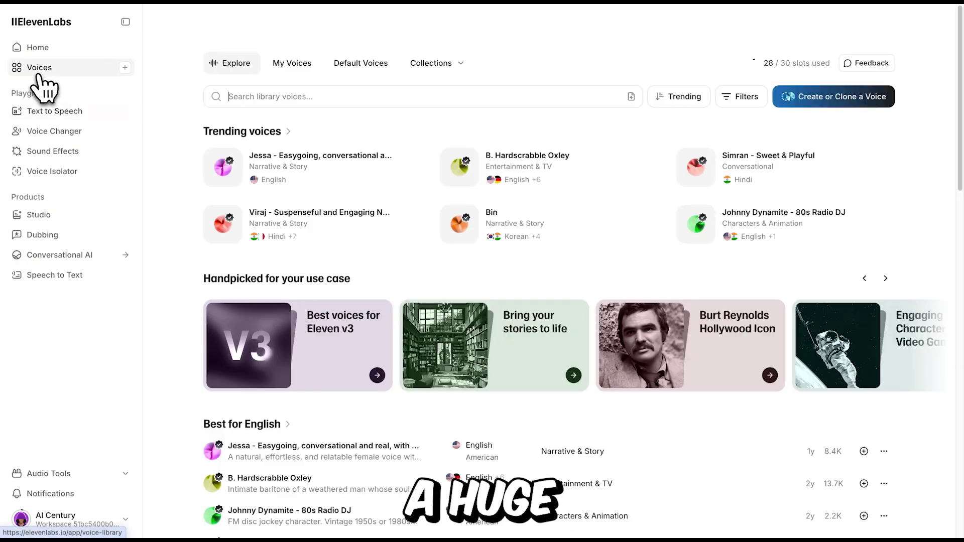
scroll(703, 161, down, 8)
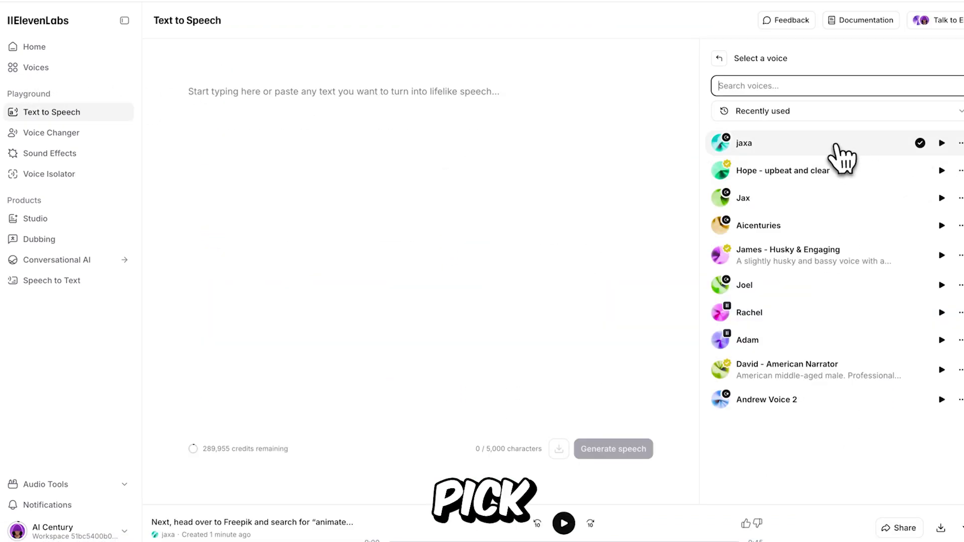
click(829, 144)
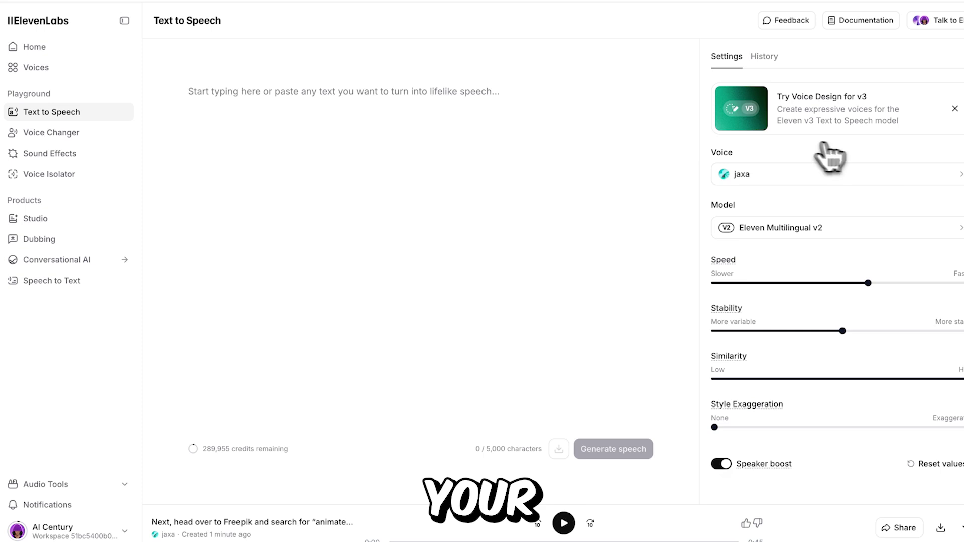
right_click(357, 107)
click(380, 190)
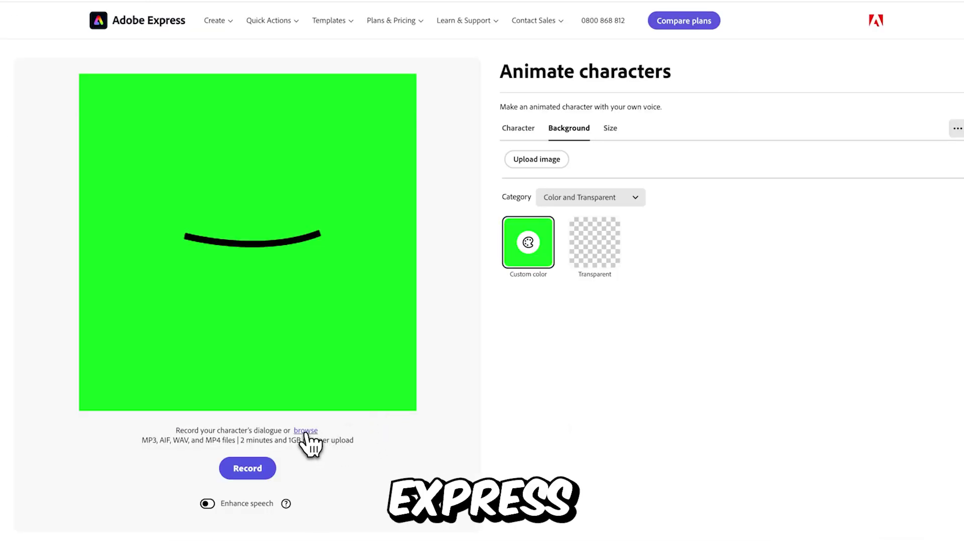
Upload the latest ElevenLabs MP3 from Downloads as the mouth animation's audio.
click(306, 431)
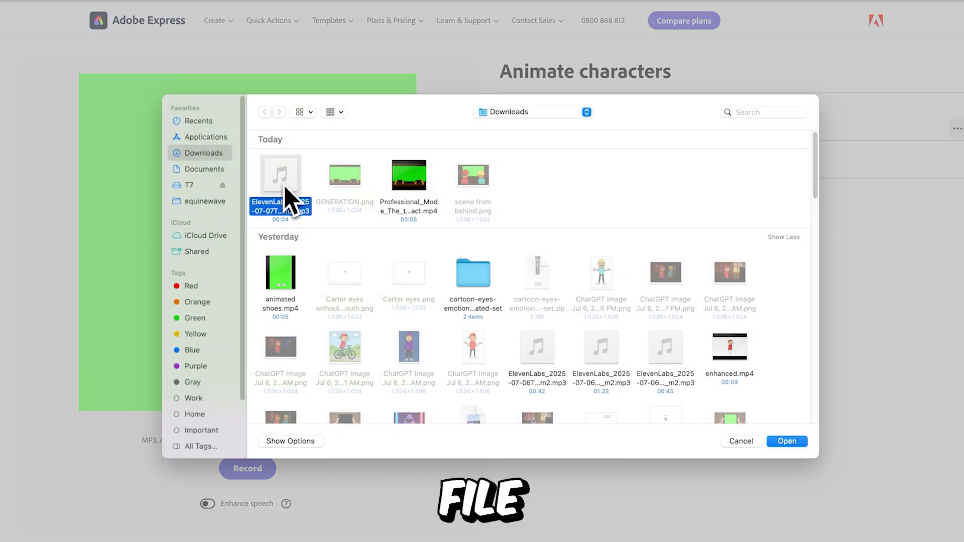
click(802, 444)
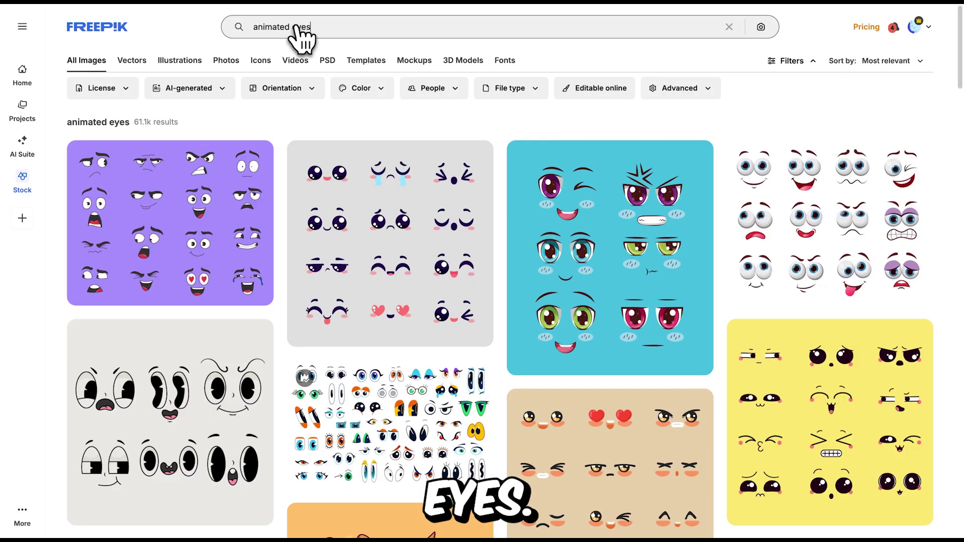
Scroll the 'animated eyes' results and open the peach cartoon emotion faces set.
scroll(624, 201, down, 10)
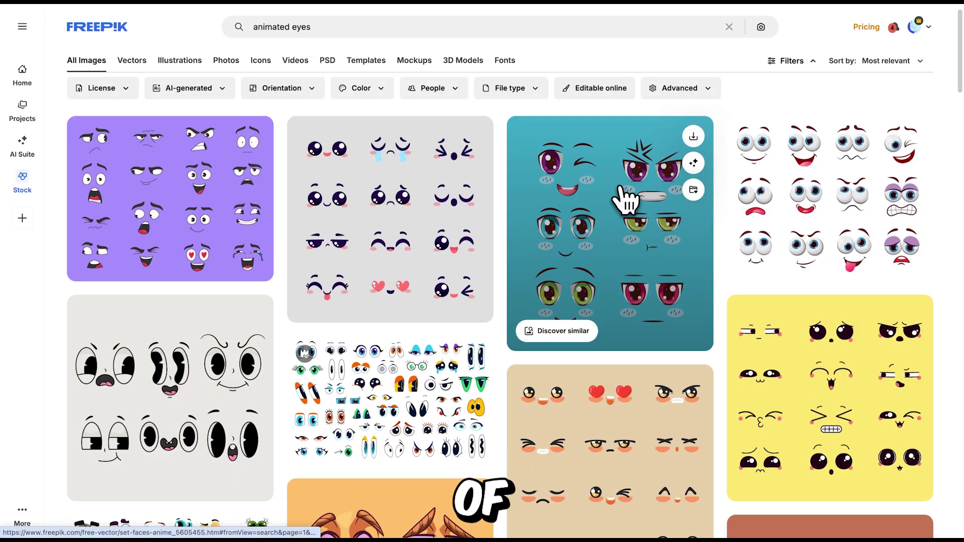
scroll(630, 203, down, 20)
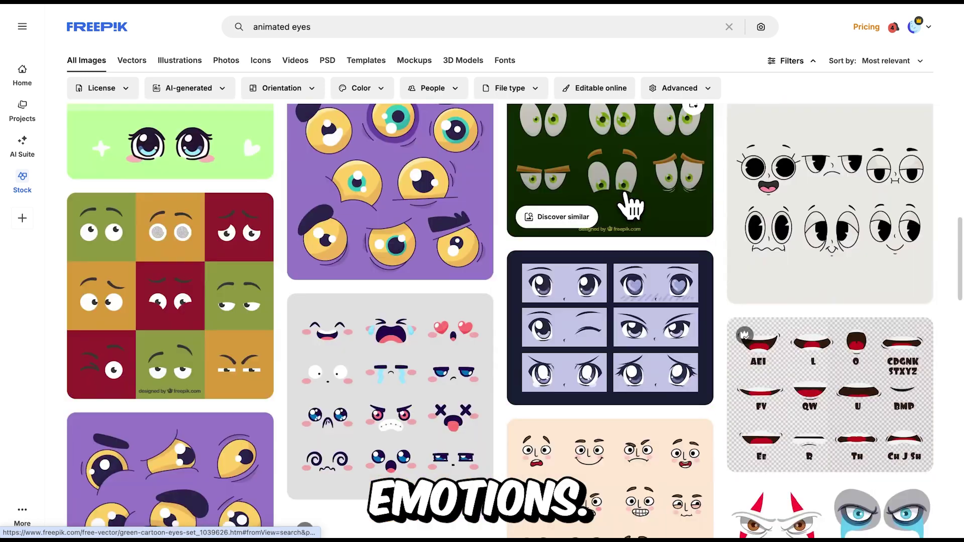
scroll(627, 201, down, 15)
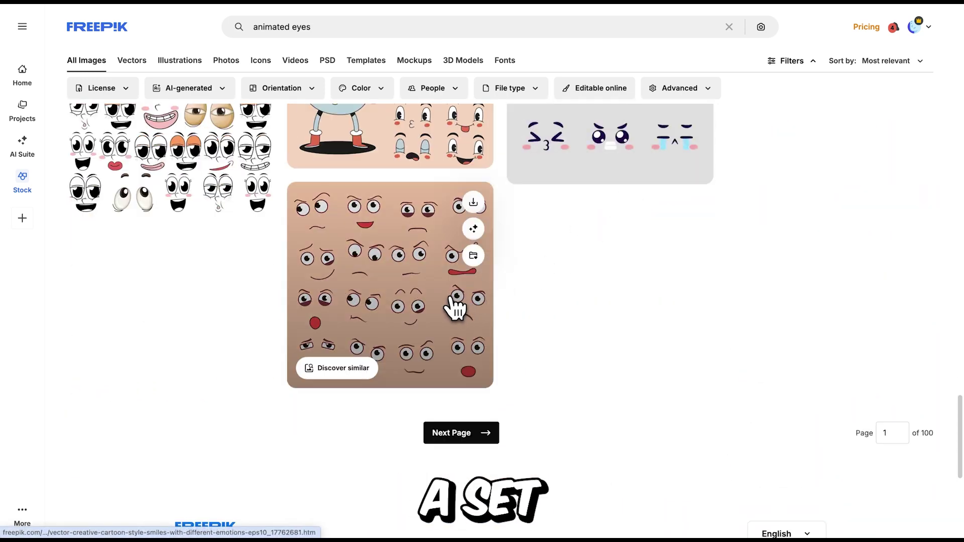
click(456, 307)
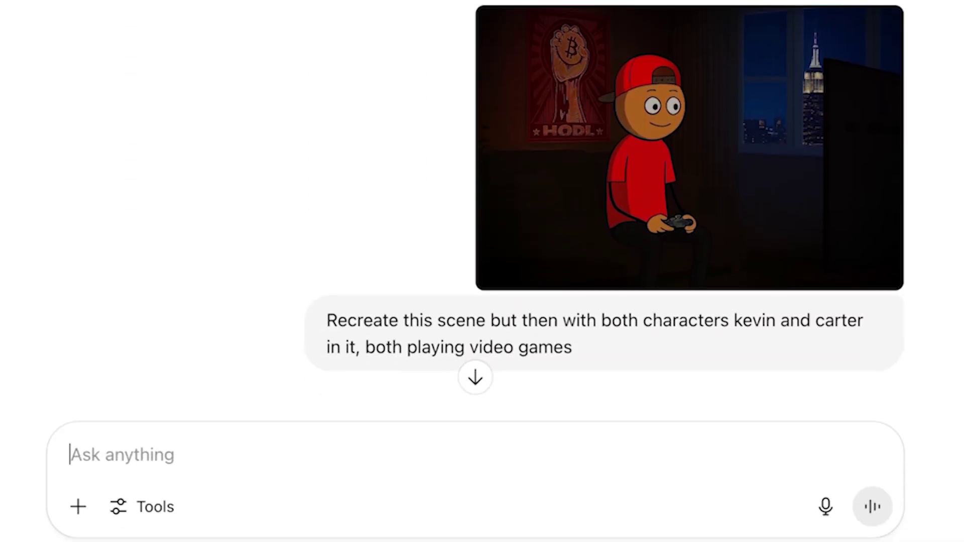
Scroll down to ChatGPT's recreated scene of Kevin and Carter playing video games.
scroll(314, 231, down, 10)
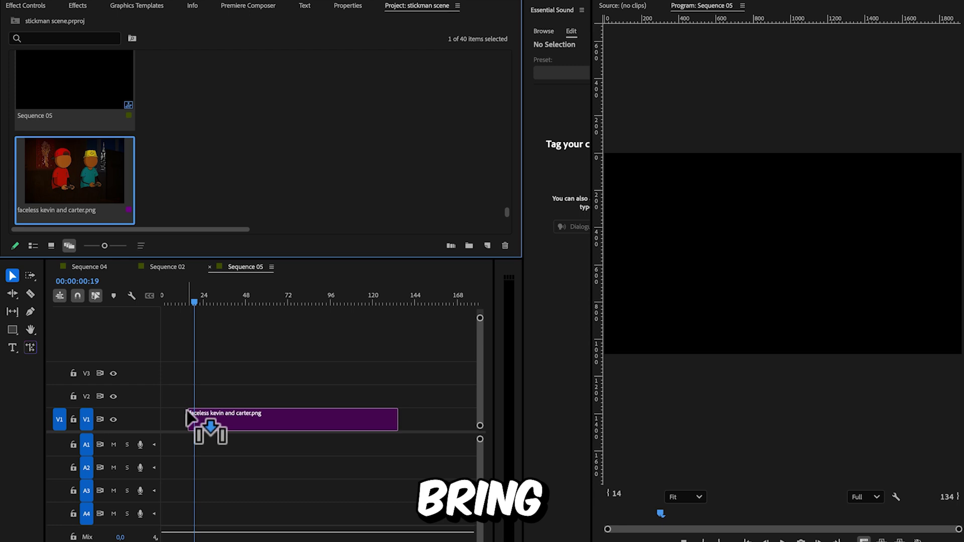
Place the faceless scene on V1, Kevin's eyes on V2 and Carter's eyes on V3.
drag(162, 435, 164, 435)
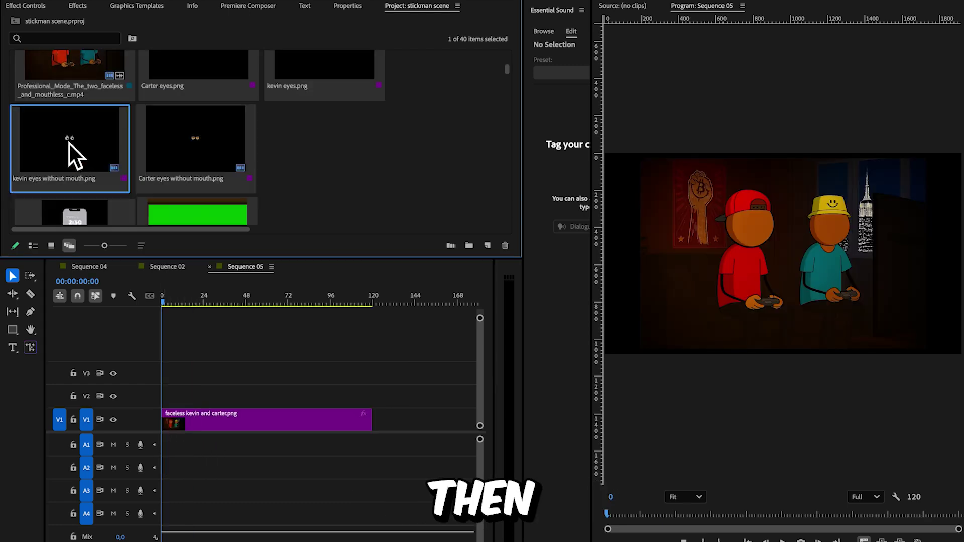
drag(70, 145, 159, 397)
drag(178, 168, 168, 373)
Label Kevin's eyes clip Violet and Carter's eyes clip Caribbean.
right_click(328, 395)
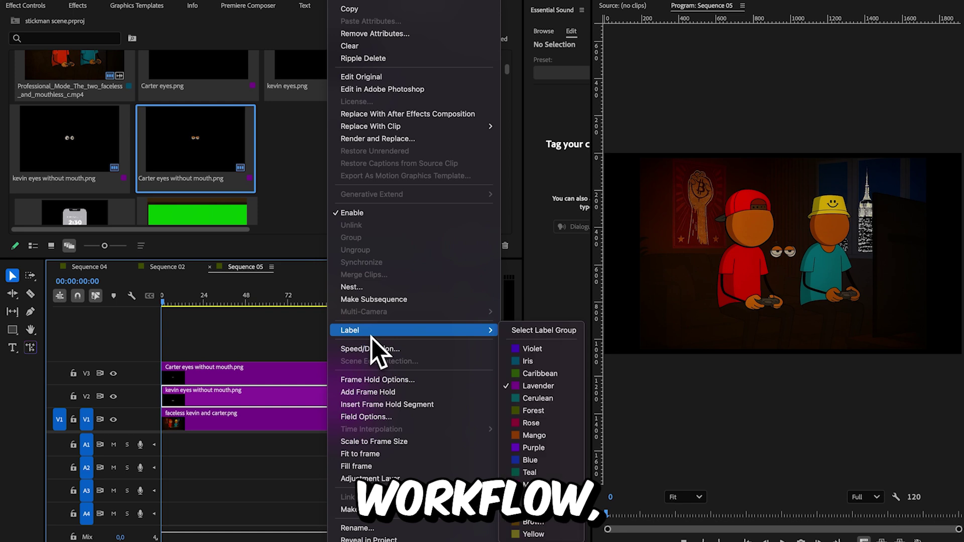
click(533, 348)
click(301, 377)
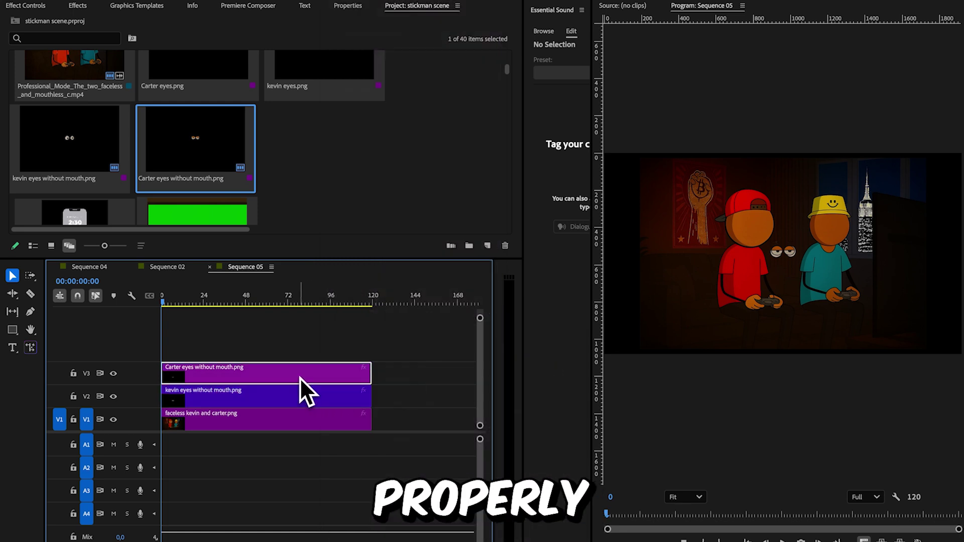
right_click(299, 377)
mouse_move(351, 332)
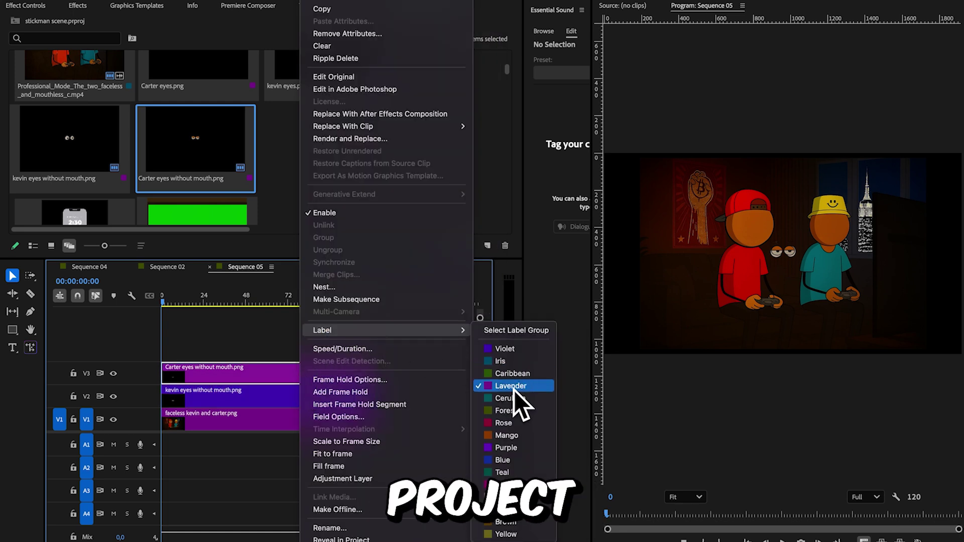
click(514, 375)
Shift Kevin's eyes sideways onto his face using Position in Effect Controls.
click(239, 398)
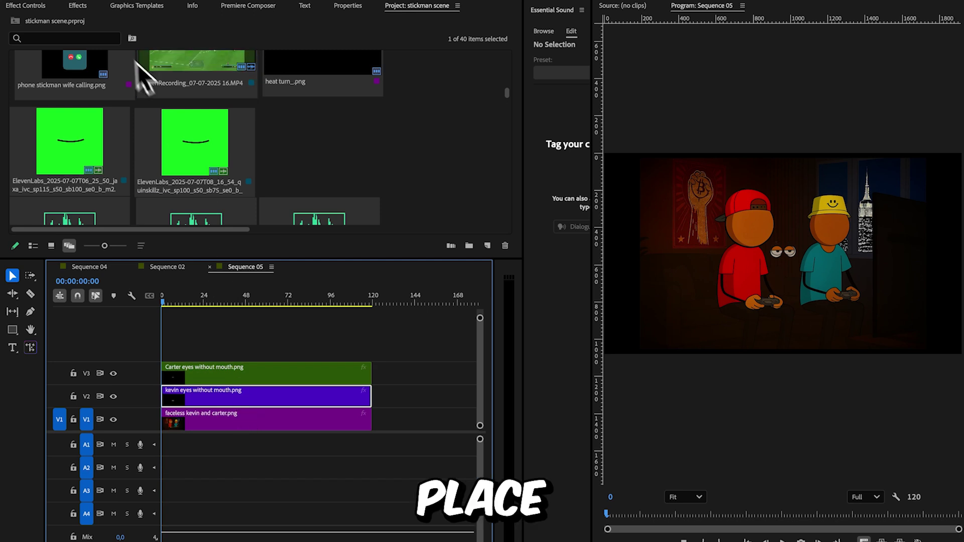
click(26, 8)
drag(201, 65, 234, 64)
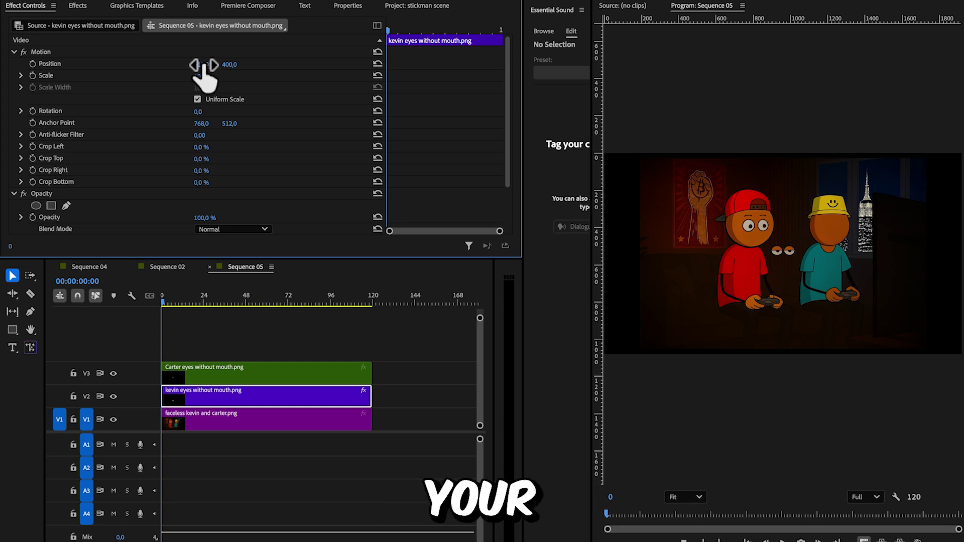
click(208, 76)
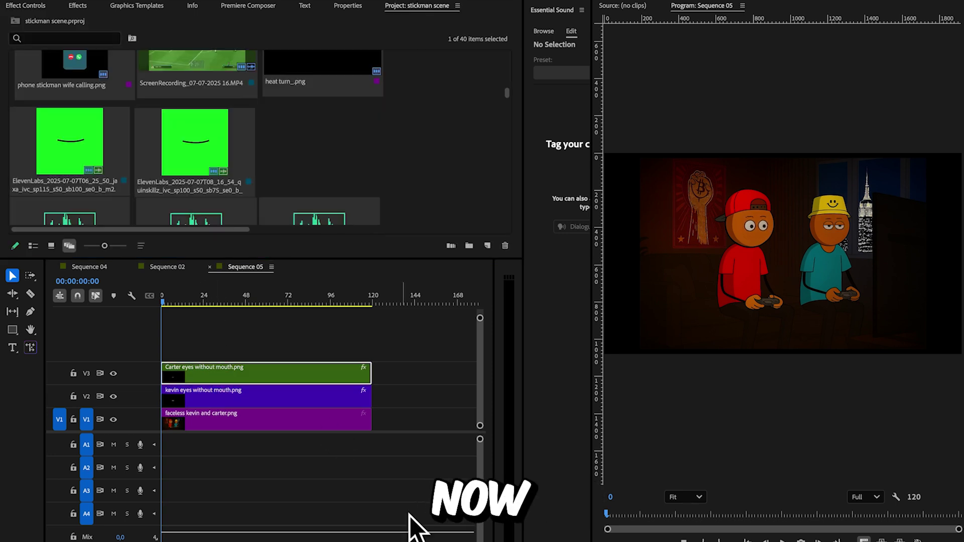
Add the ElevenLabs mouth clip, key it with the Green Screen preset, and move it onto Kevin's face.
drag(77, 147, 173, 349)
click(185, 352)
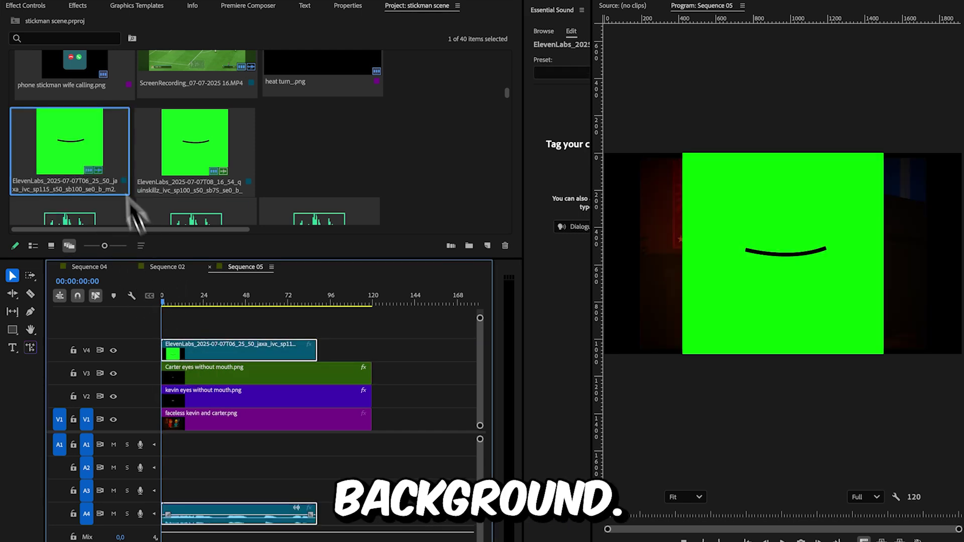
click(80, 6)
click(92, 29)
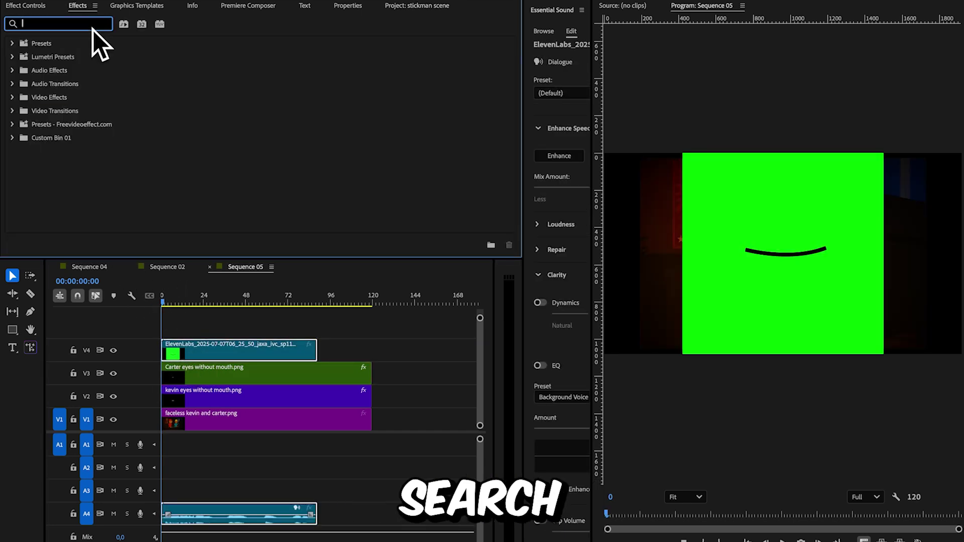
text(gree)
drag(71, 165, 217, 346)
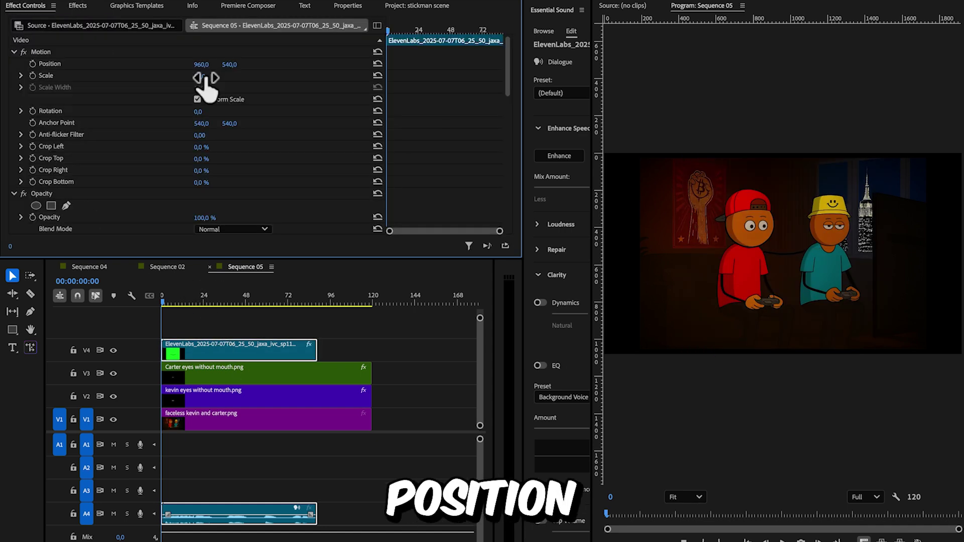
mouse_move(201, 64)
mouse_down()
mouse_move(230, 64)
mouse_move(193, 65)
mouse_up()
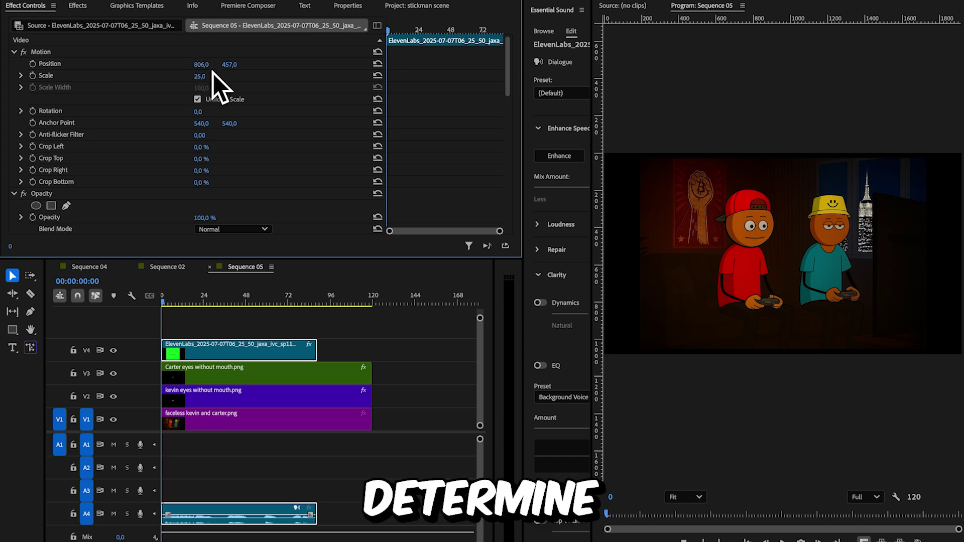
click(166, 299)
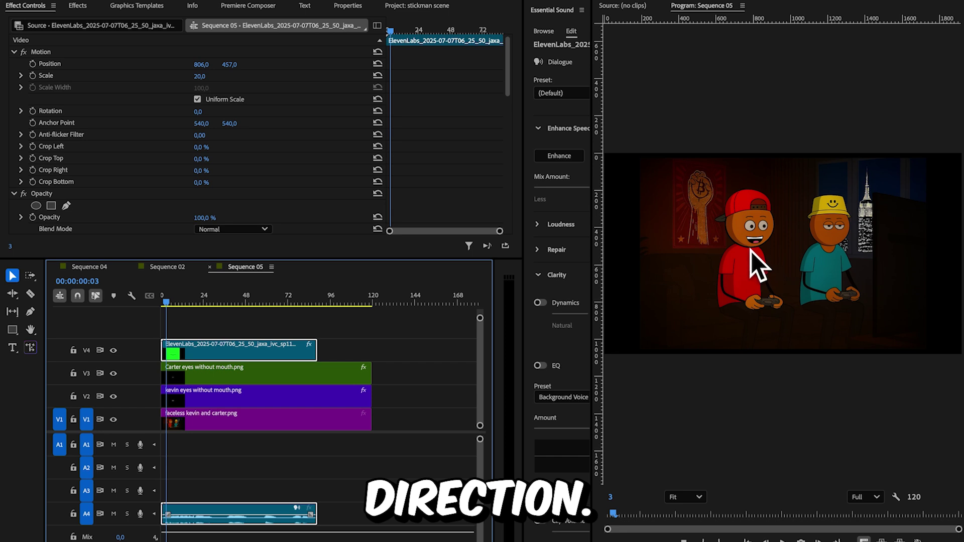
Search the Effects panel for the Horizontal Flip effect.
click(79, 7)
click(104, 24)
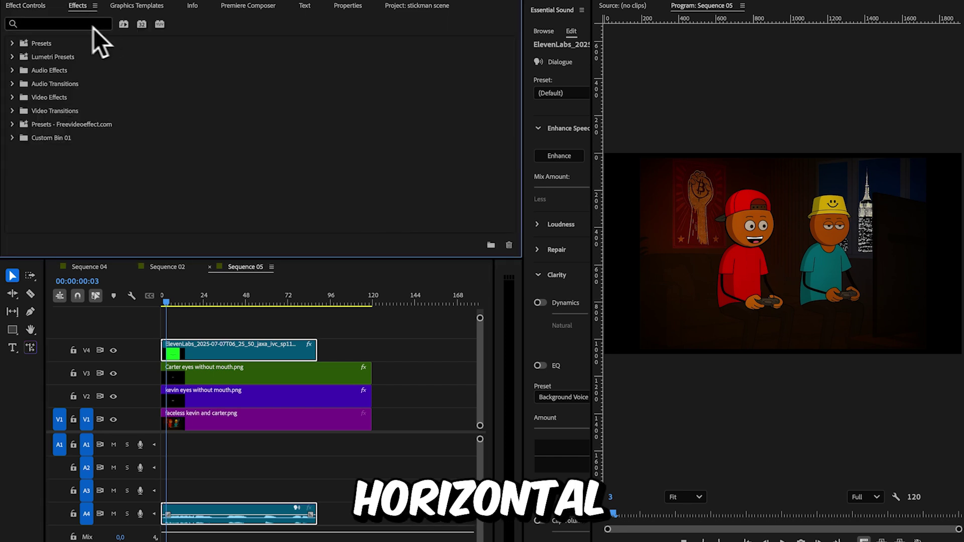
click(78, 26)
text(horizon)
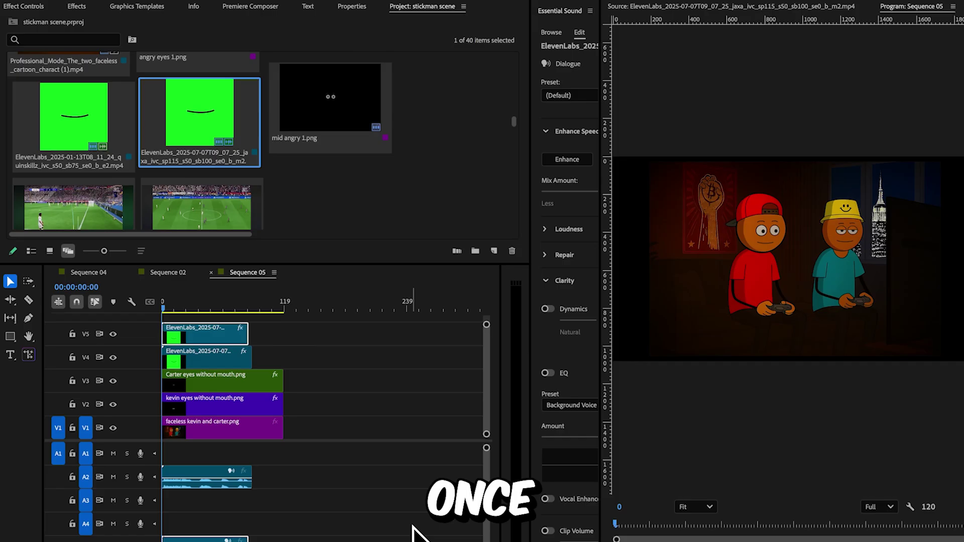
Export a PNG still of the second ElevenLabs mouth clip to Documents.
double_click(194, 131)
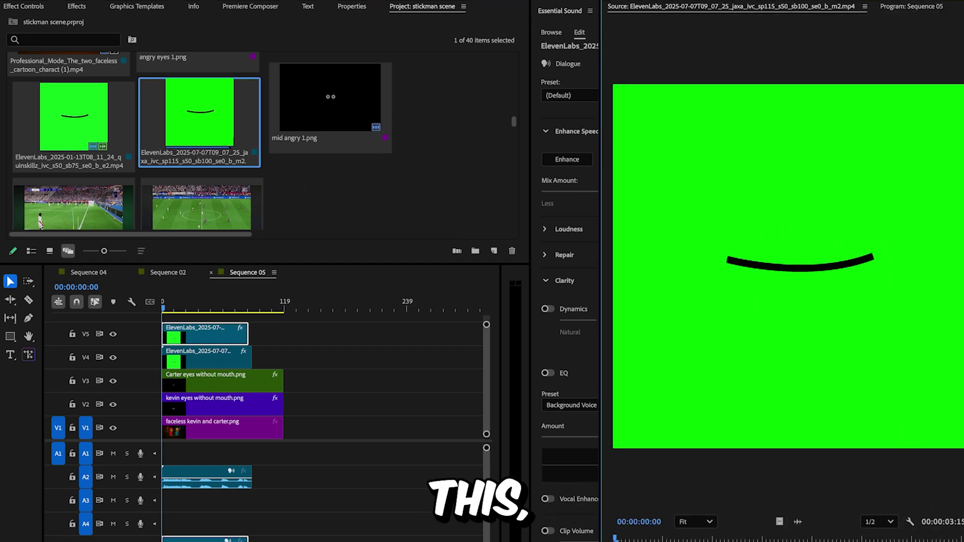
key(shift+e)
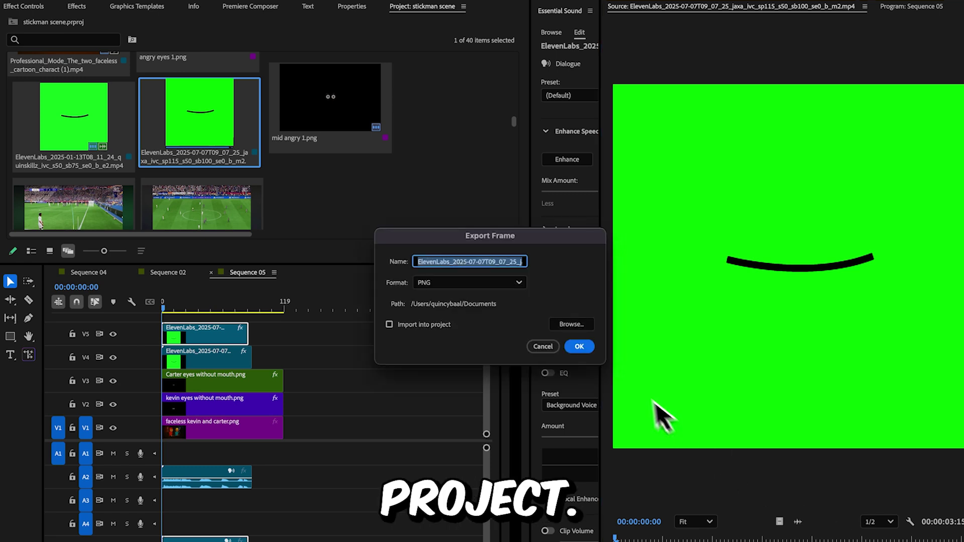
click(588, 348)
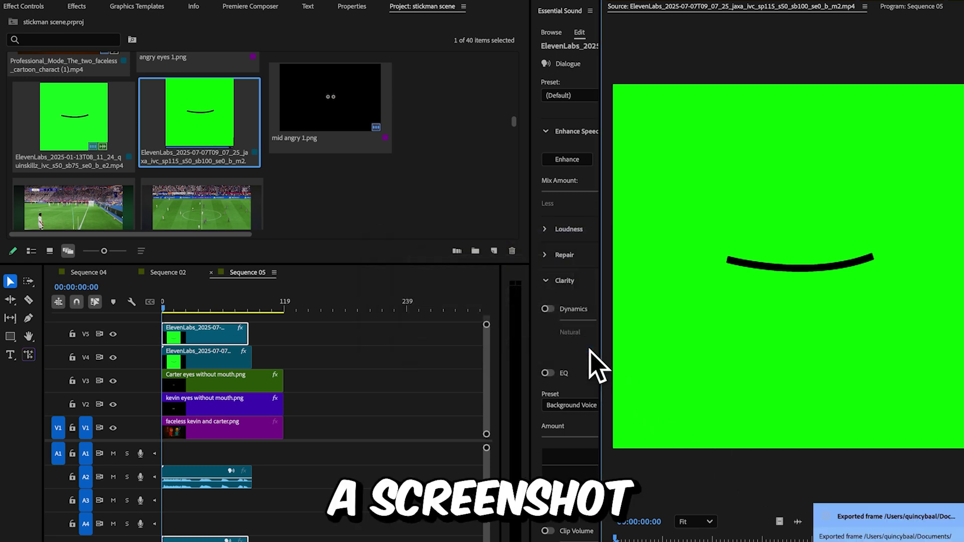
Import the exported mouth PNG into the project bin.
right_click(313, 199)
click(346, 282)
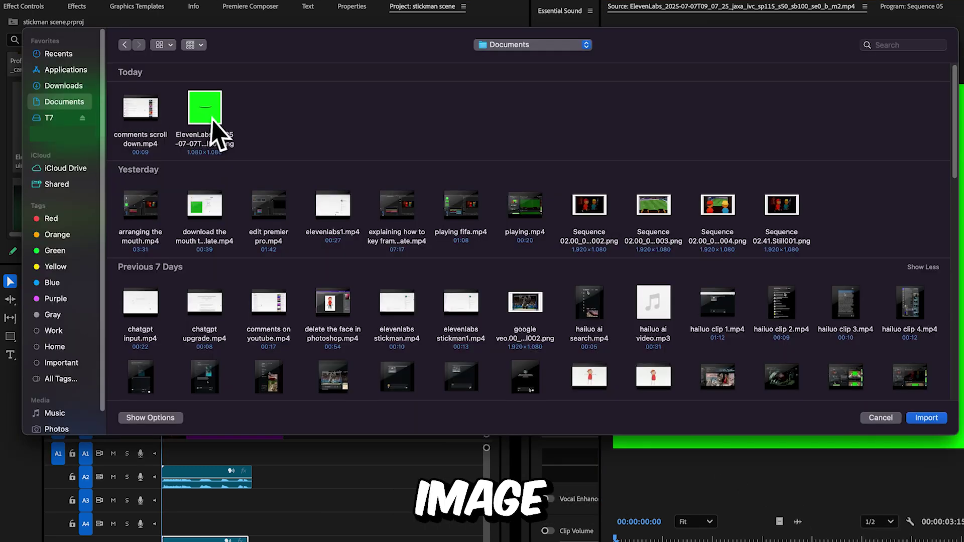
click(205, 108)
click(926, 418)
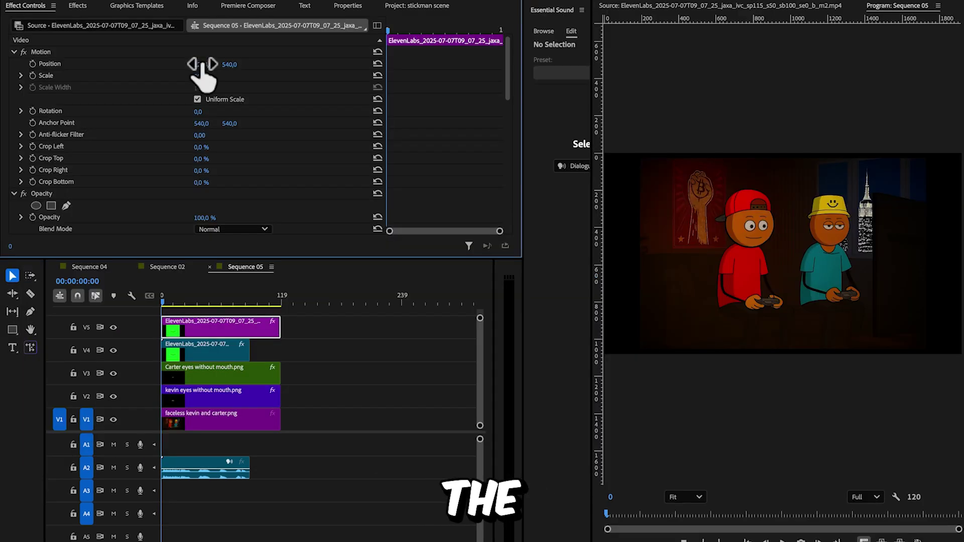
Nudge the mouth still's horizontal position and split Carter's eyes clip at 00:00:01:12.
mouse_move(203, 72)
mouse_down()
mouse_move(226, 70)
mouse_move(210, 80)
mouse_up()
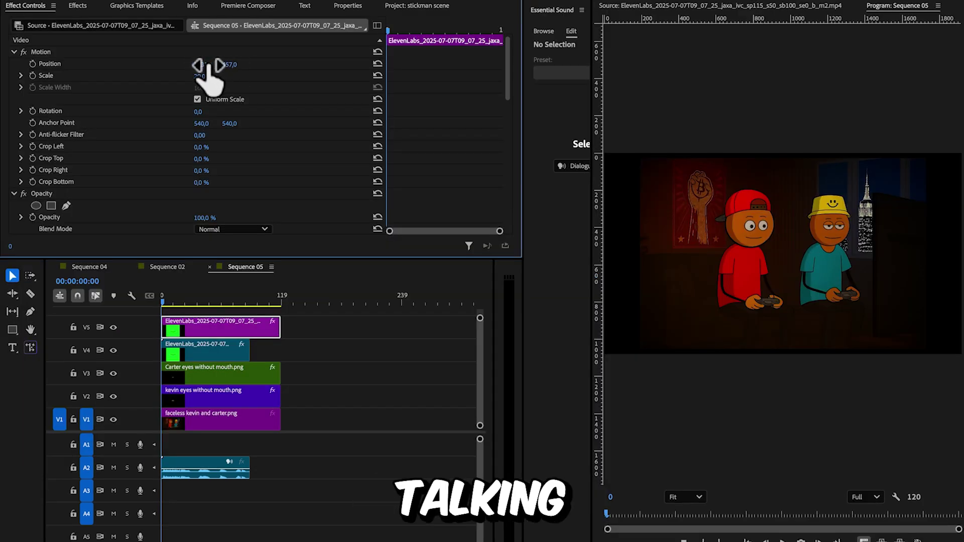
click(197, 303)
key(ctrl+k)
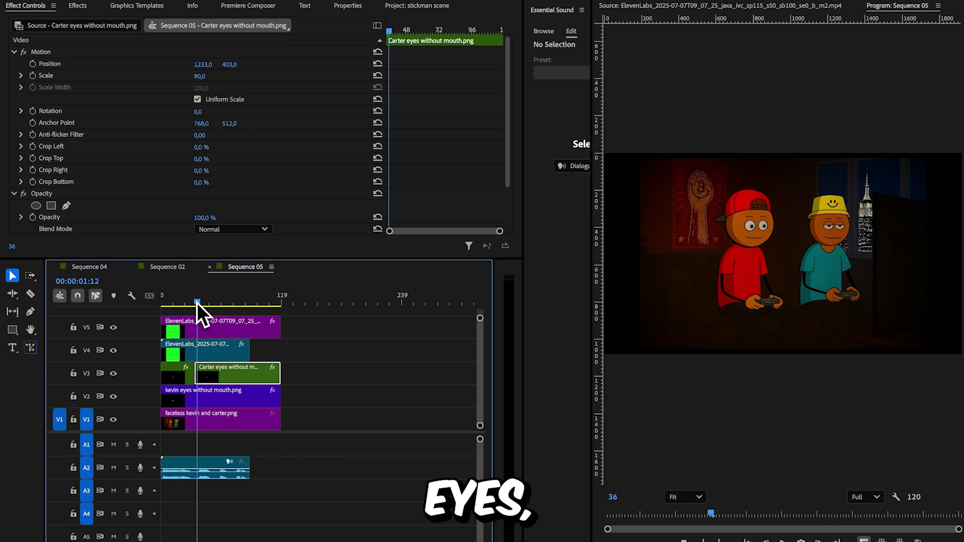
Split Carter's eyes clip again near frame 53, shift that short piece, and add a mouth clip to V4.
drag(197, 303, 214, 306)
key(ctrl+k)
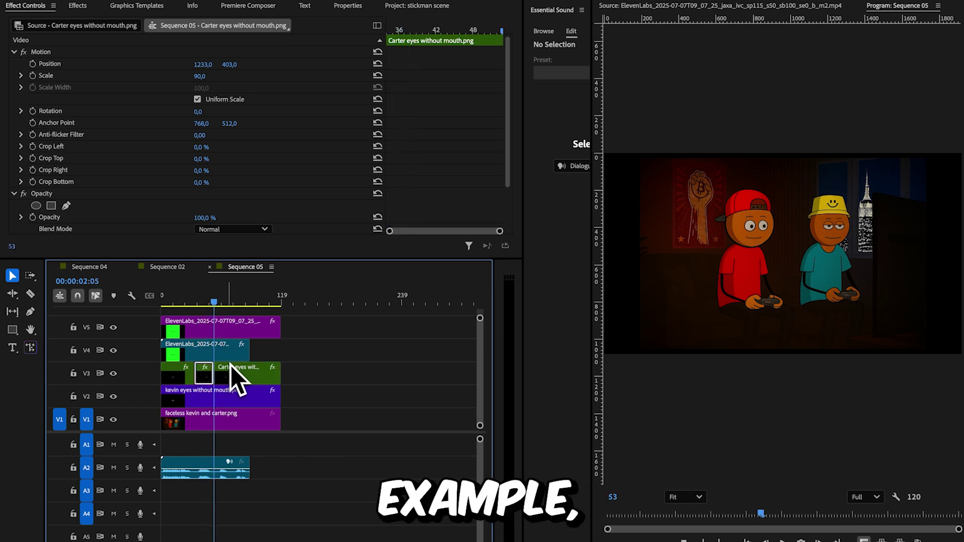
drag(216, 301, 205, 299)
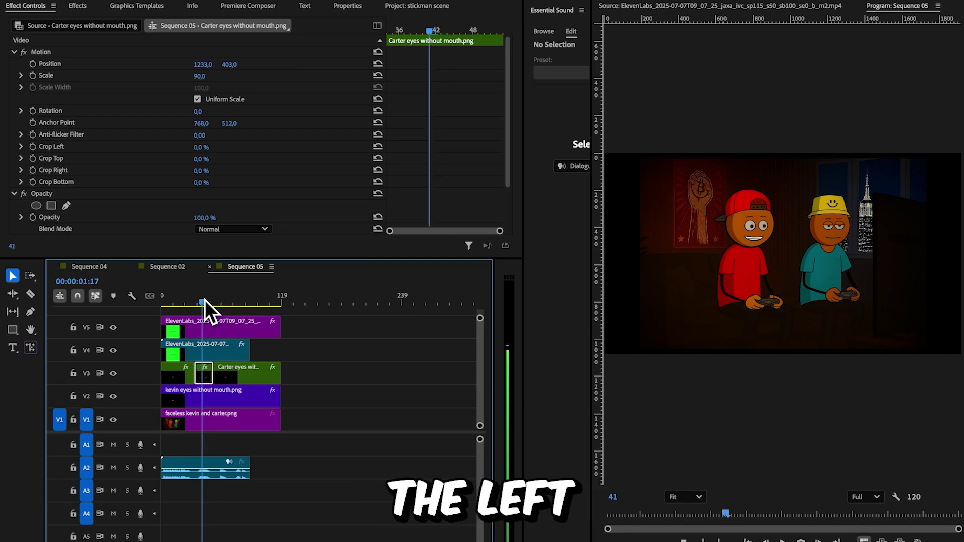
click(206, 64)
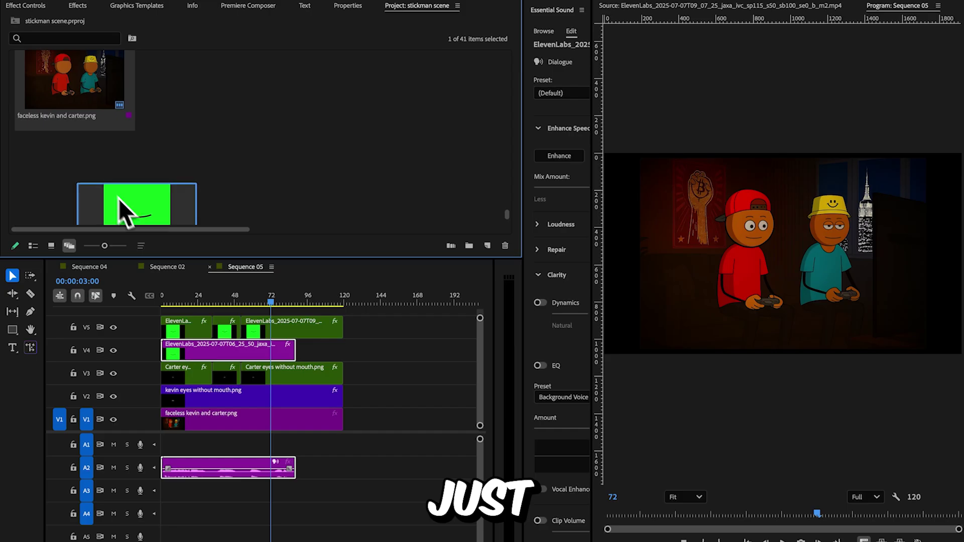
drag(122, 208, 300, 346)
Paste the first mouth clip's Motion (806, 457, 20% scale) onto the second V4 mouth clip, then preview.
key(shift+5)
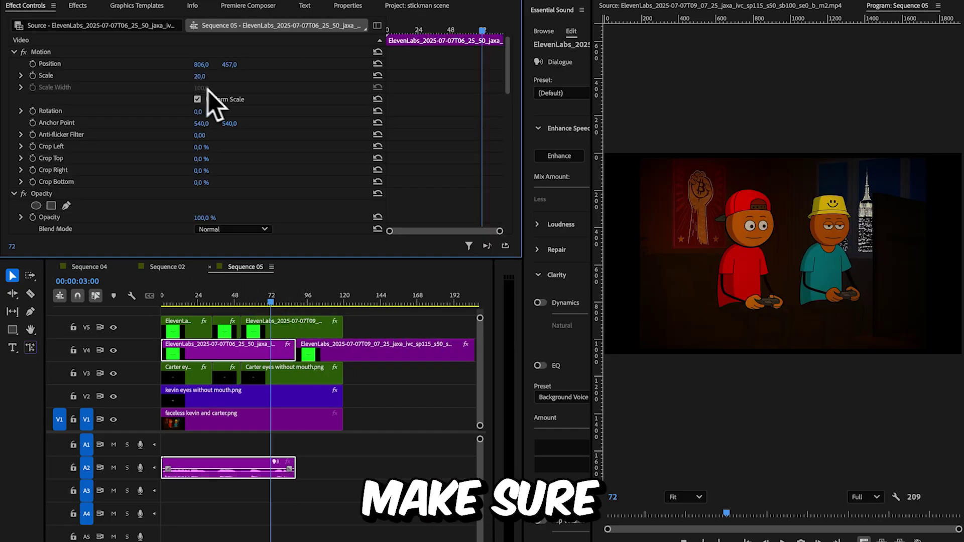
click(48, 54)
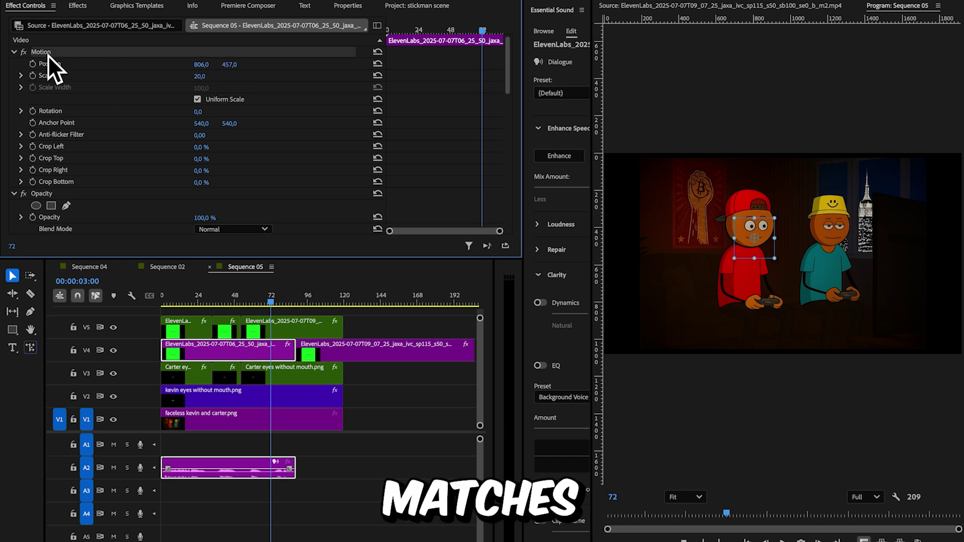
right_click(47, 55)
click(77, 107)
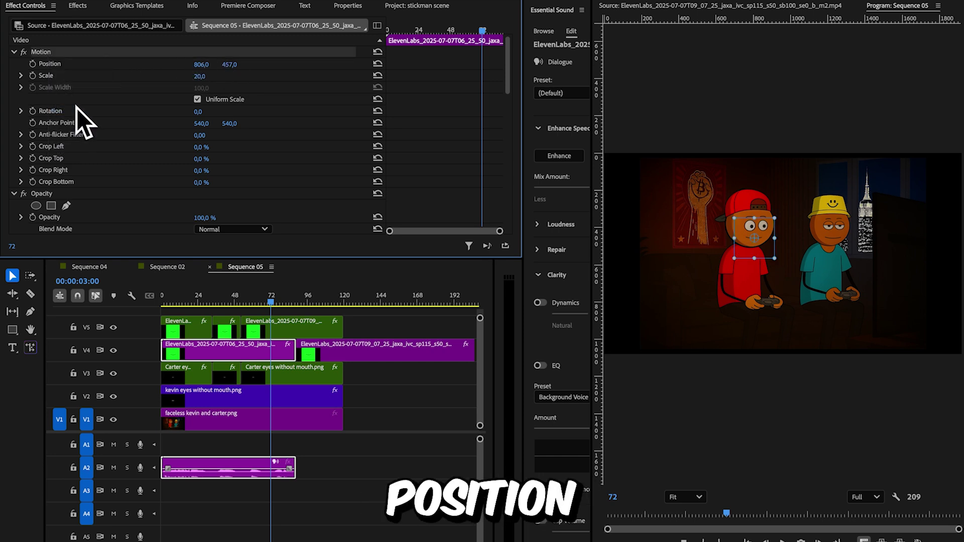
click(333, 352)
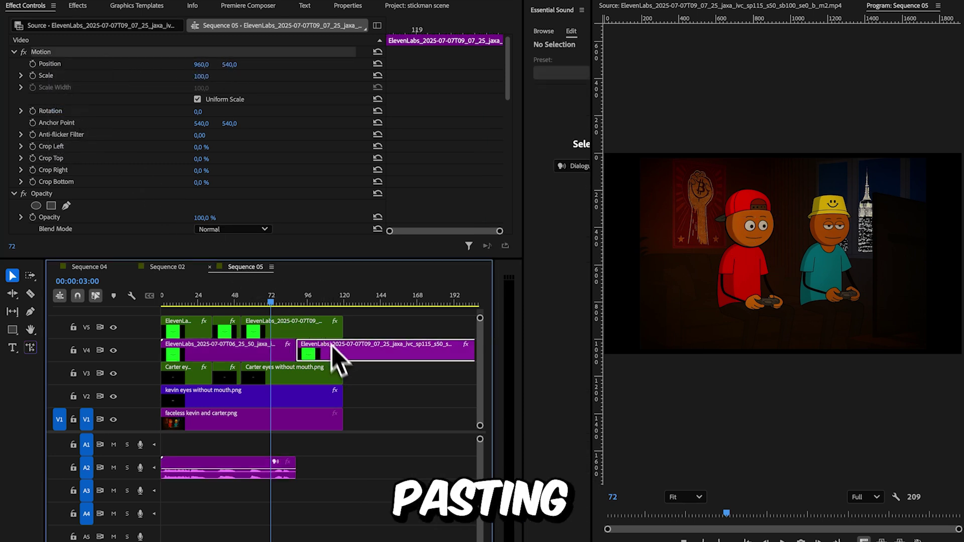
right_click(258, 79)
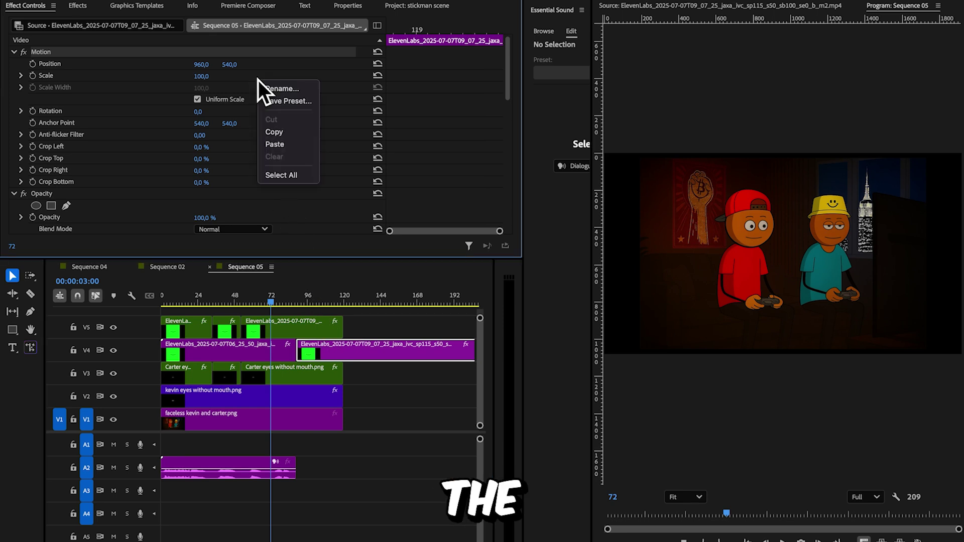
click(288, 145)
click(252, 298)
key(space)
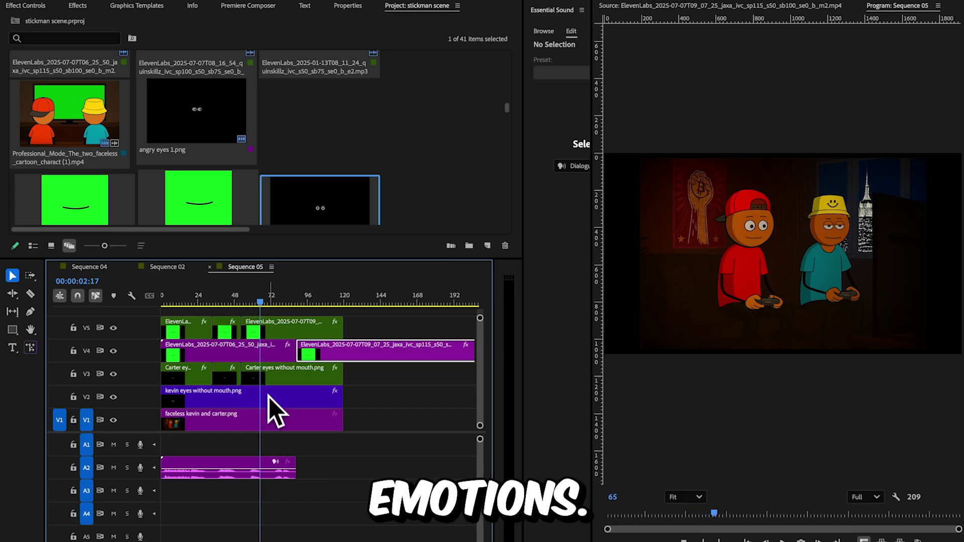
Split Kevin's eyes clip on V2 just past 03:05 and delete the short piece, leaving a gap.
click(267, 395)
click(267, 304)
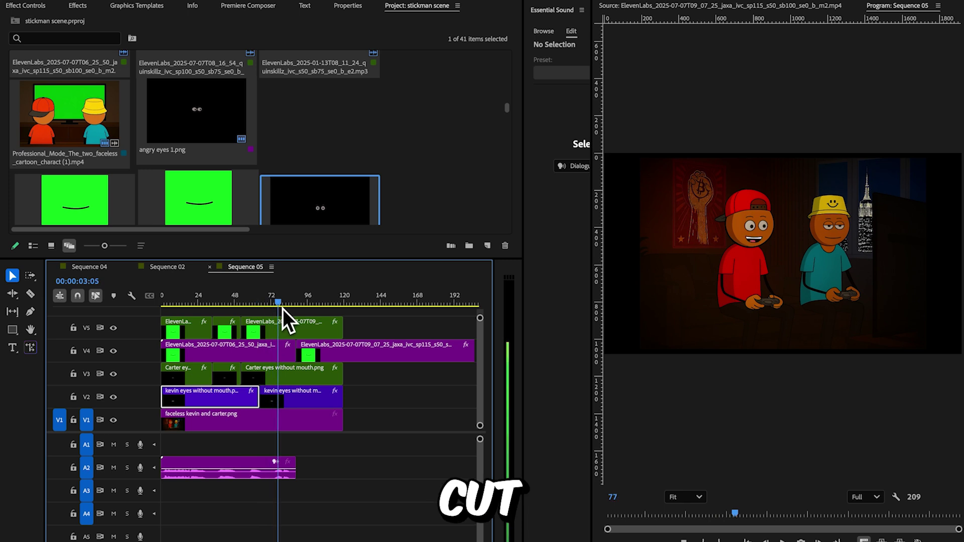
drag(282, 309, 285, 309)
click(283, 395)
key(ctrl+k)
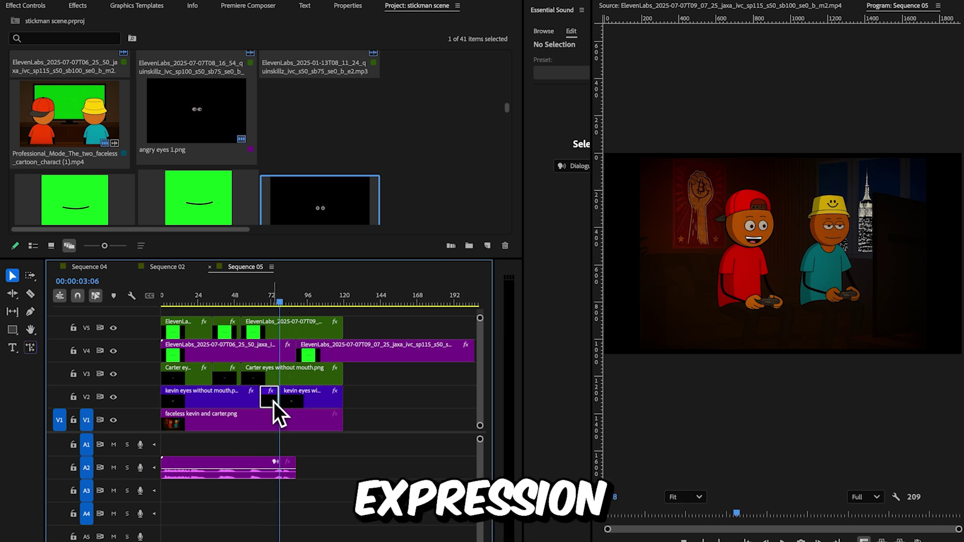
key(Delete)
Set an out point on mid angry 1.png and drop it into the V2 gap.
double_click(313, 200)
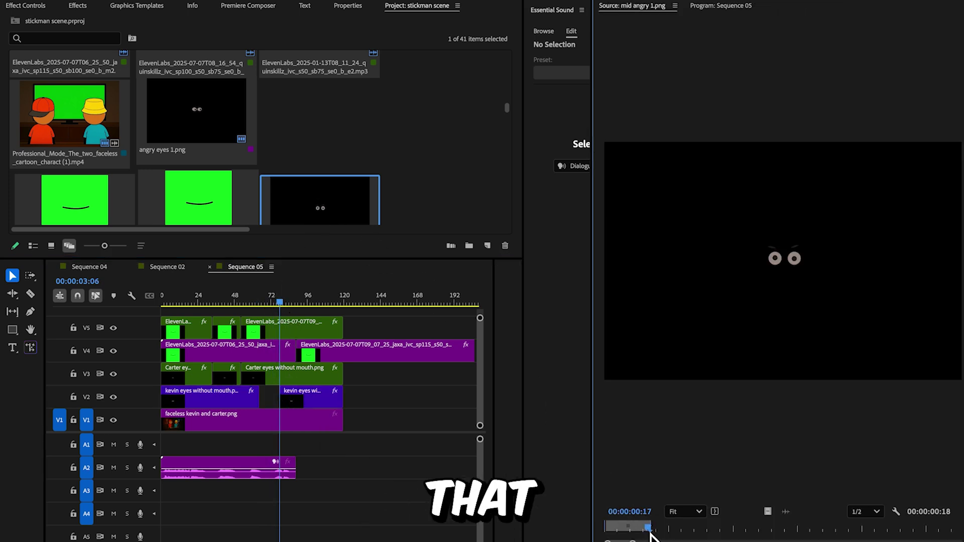
key(o)
drag(768, 511, 271, 397)
Copy Kevin's original eyes Motion onto mid angry 1.png (815, 400, 90% scale), then play back.
drag(276, 304, 246, 304)
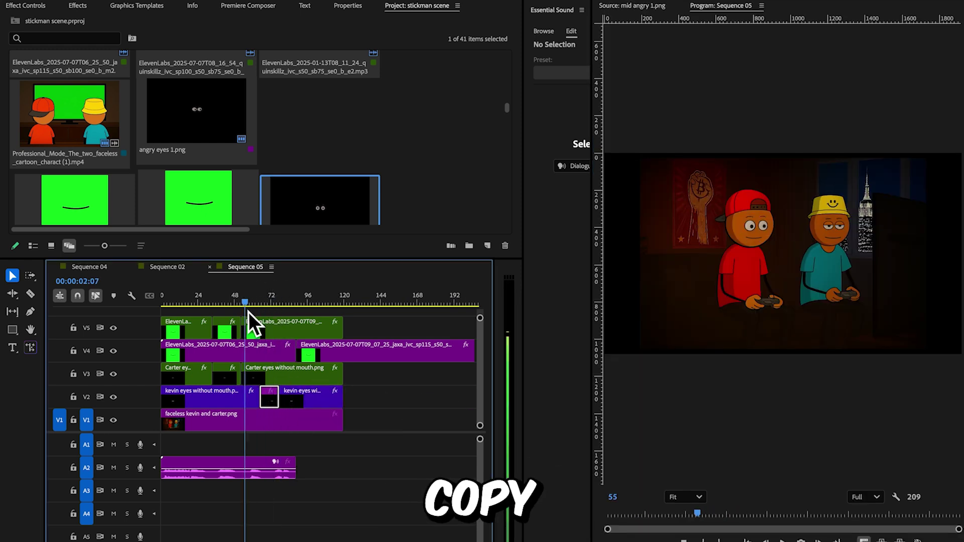
click(235, 399)
click(31, 7)
right_click(41, 54)
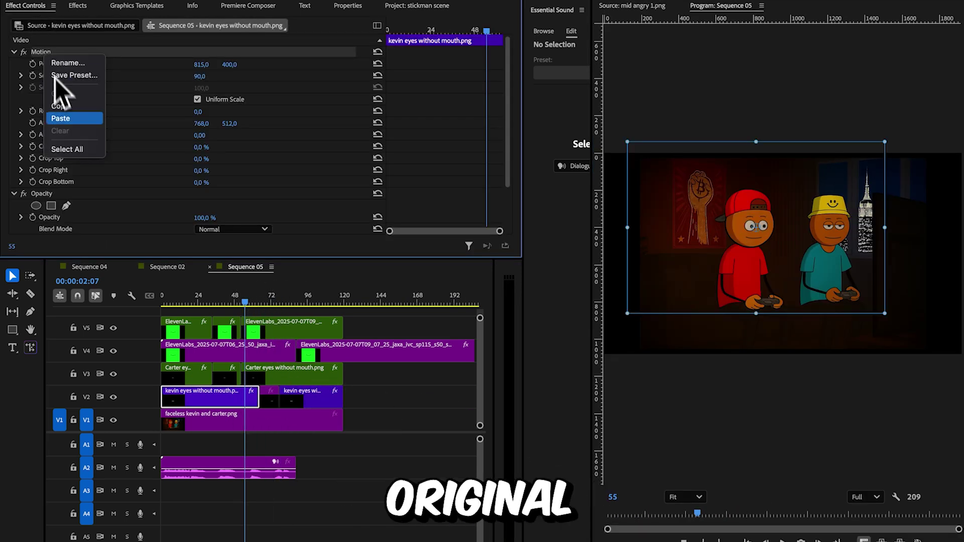
click(62, 113)
click(258, 305)
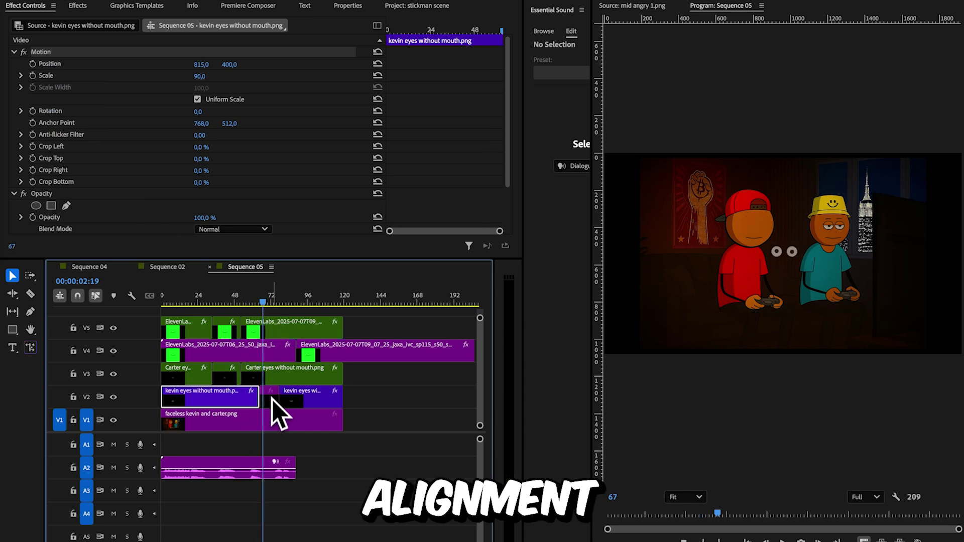
click(272, 399)
right_click(267, 133)
click(289, 203)
click(244, 302)
key(space)
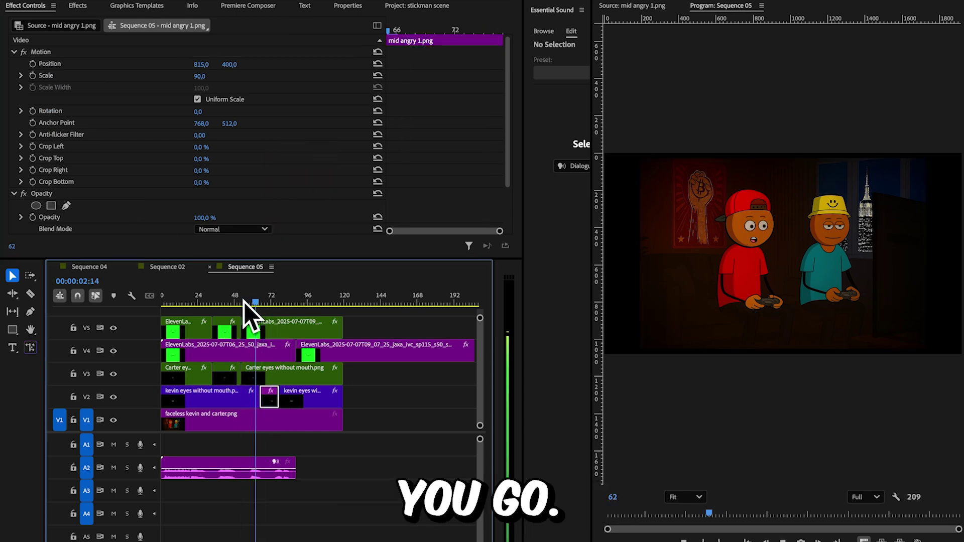